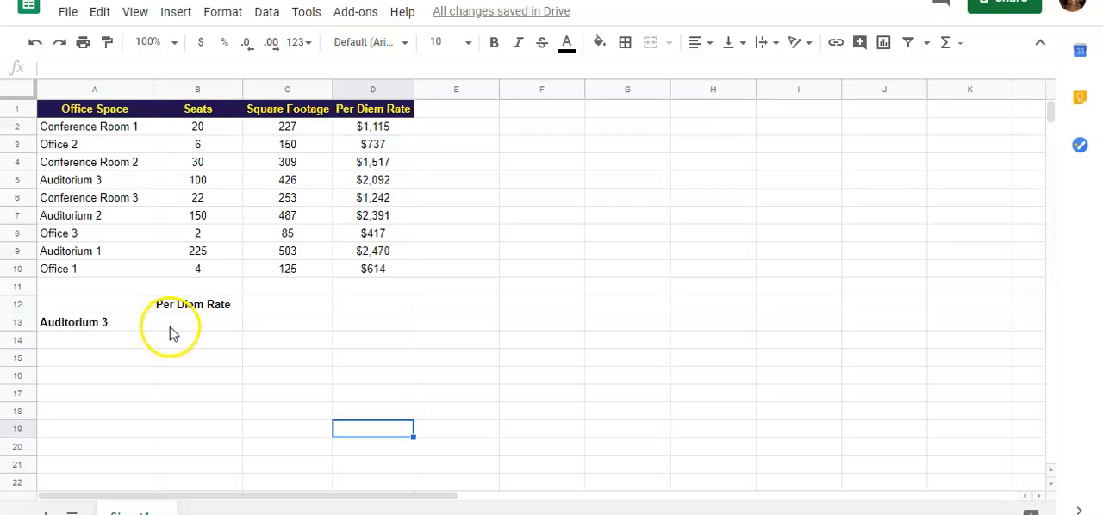
pyautogui.click(172, 326)
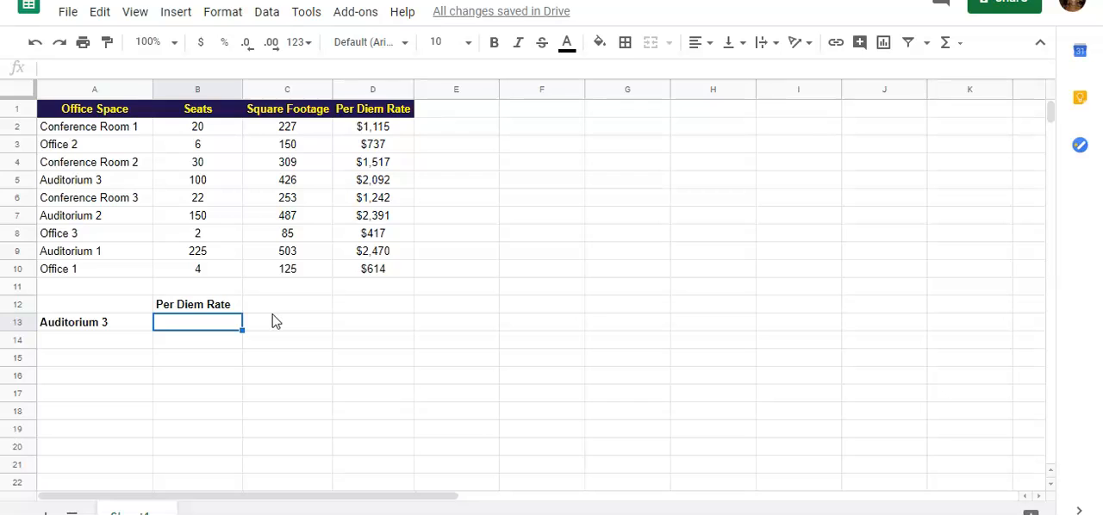
pyautogui.write('=INDEX')
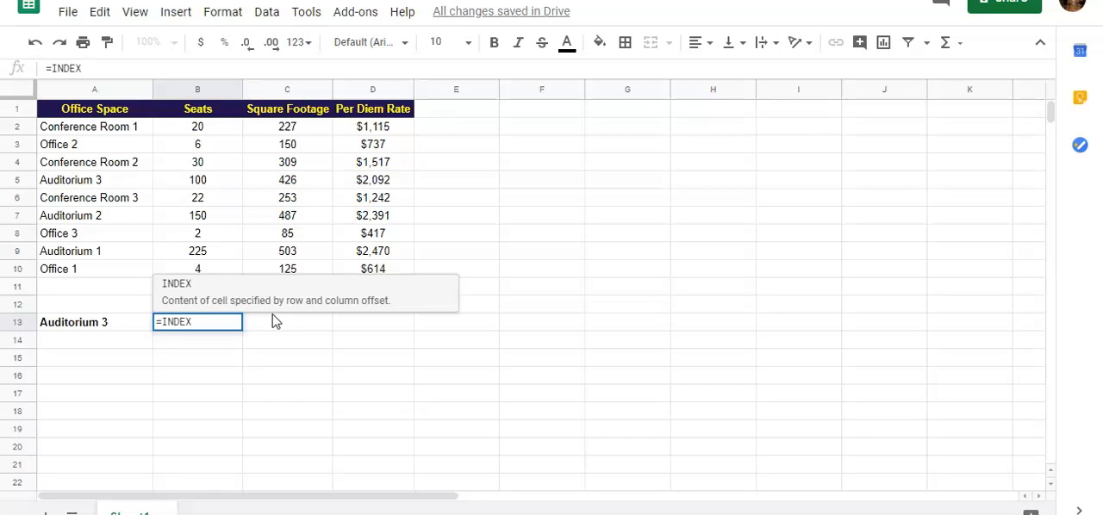
pyautogui.write('(')
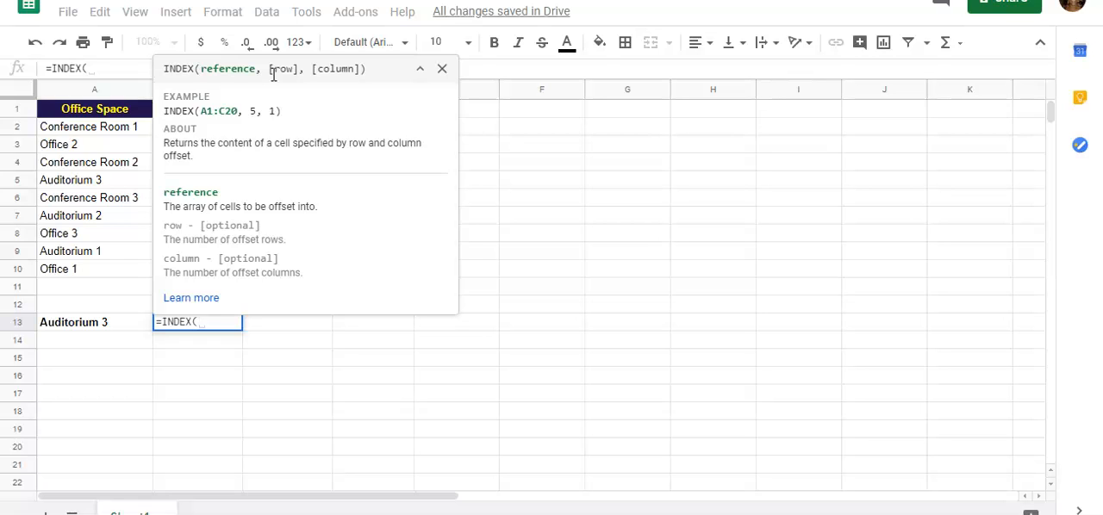
pyautogui.press('Escape')
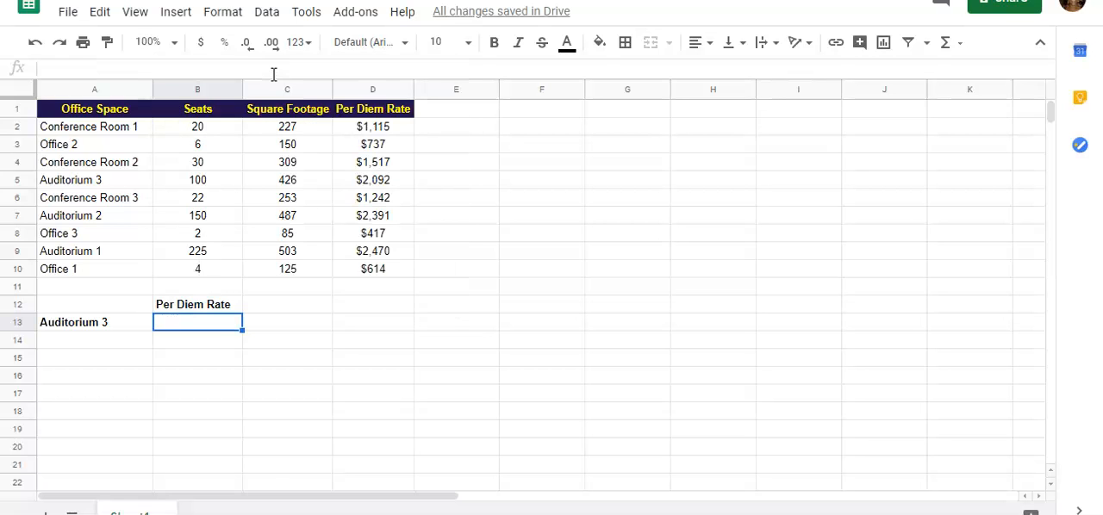
# Step: Begin an INDEX formula in cell B13 with the range B2:D10 as its reference
pyautogui.click(212, 329)
pyautogui.doubleClick(210, 326)
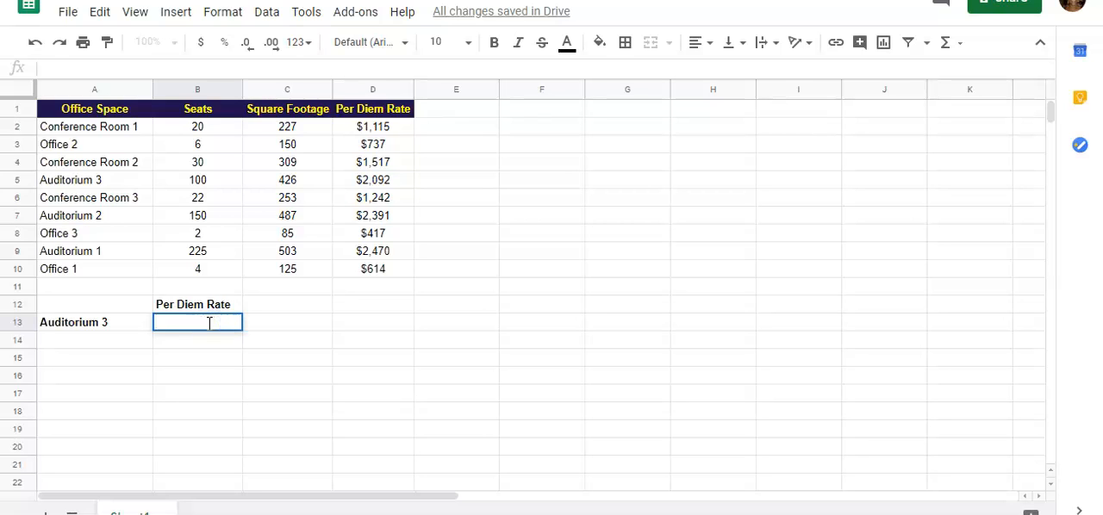
pyautogui.write('=INDEX')
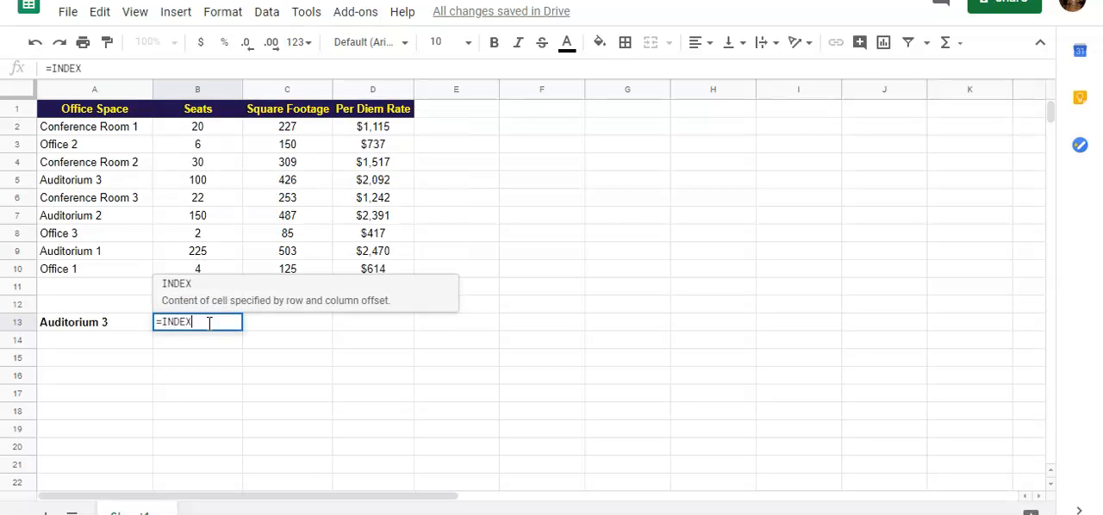
pyautogui.write('(')
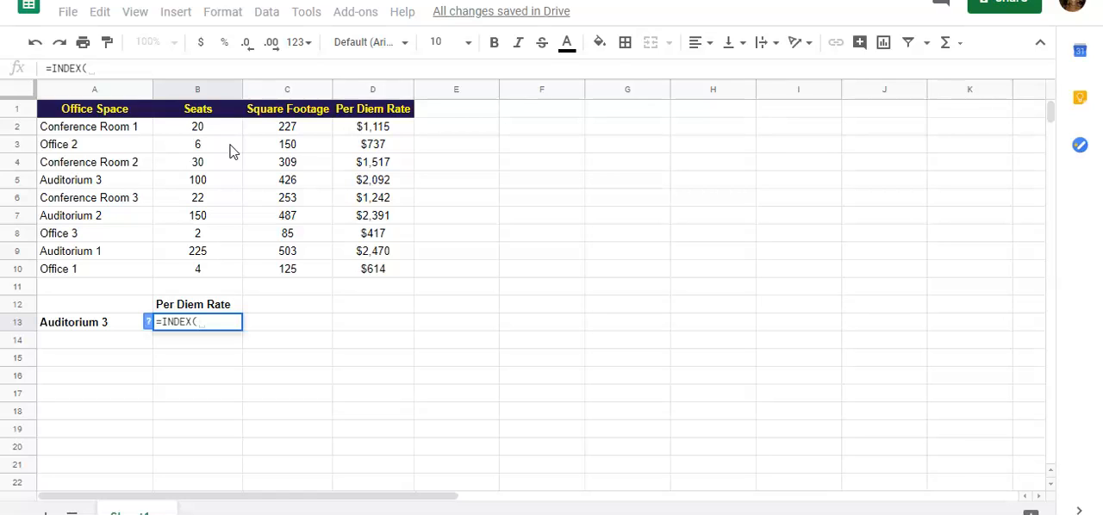
pyautogui.moveTo(224, 180); pyautogui.dragTo(243, 278)
pyautogui.moveTo(225, 129); pyautogui.dragTo(369, 270)
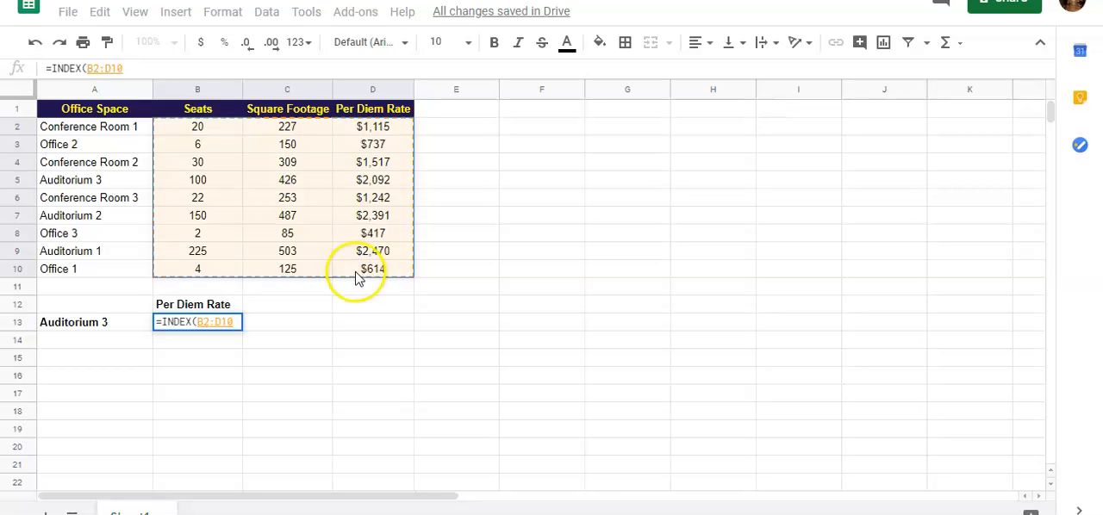
pyautogui.write(',')
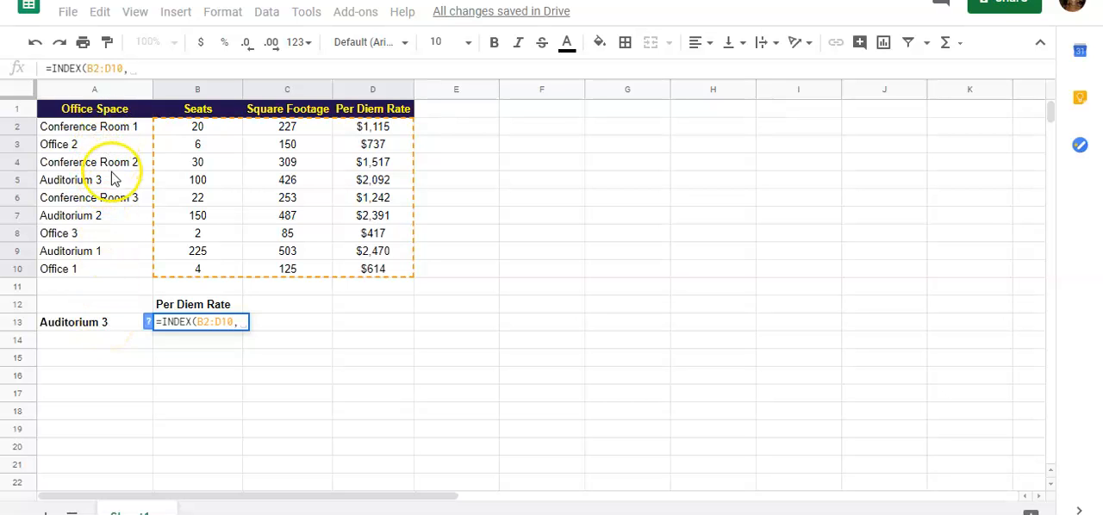
# Step: Complete the INDEX formula in B13 with row 4 and column 3, and enter it
pyautogui.click(140, 72)
pyautogui.write('4')
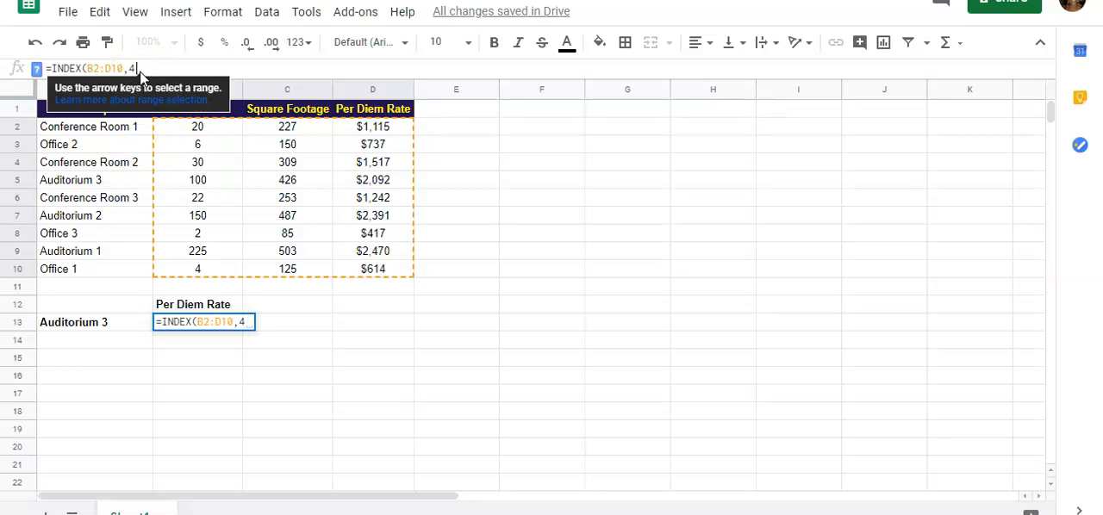
pyautogui.write(',')
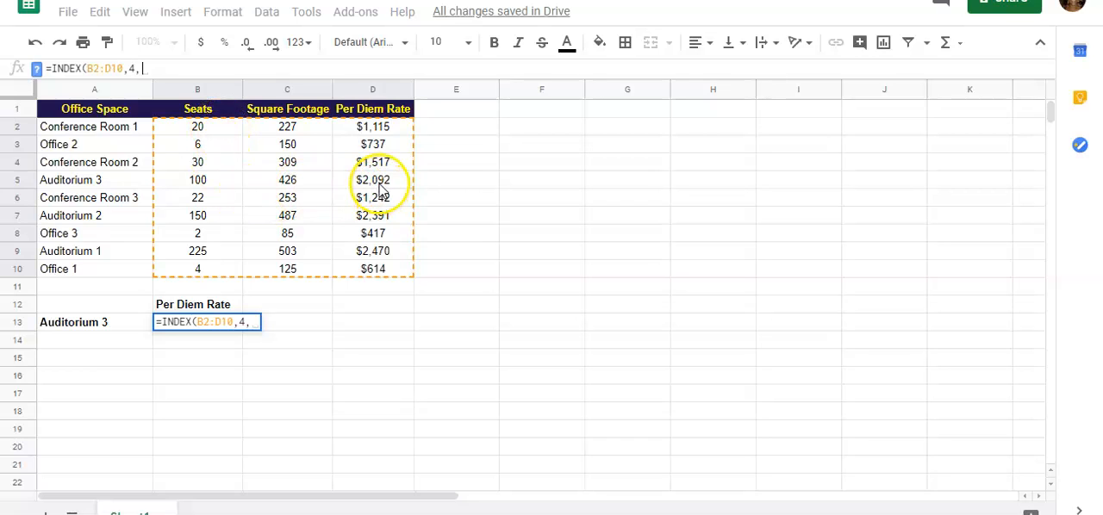
pyautogui.click(167, 73)
pyautogui.write('3')
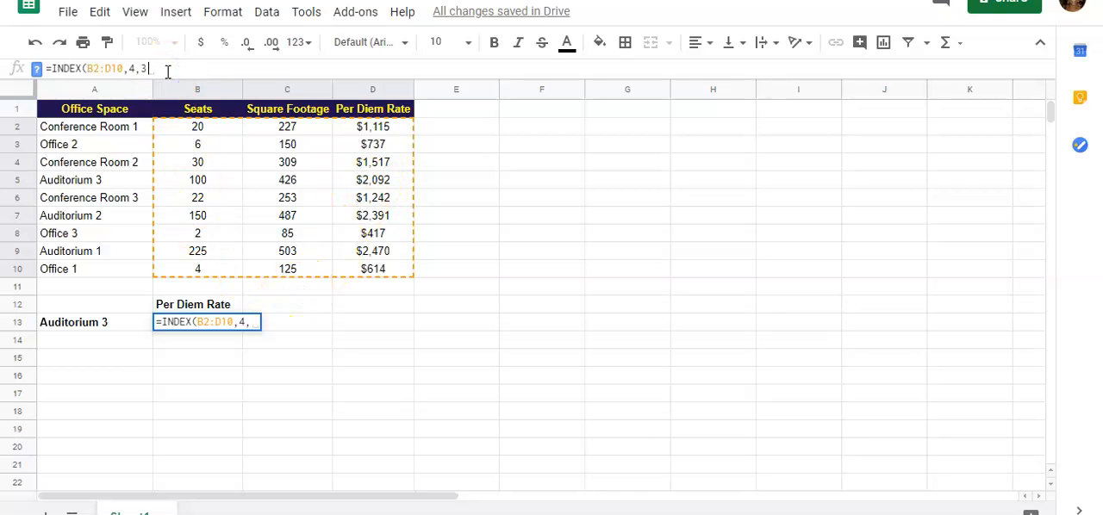
pyautogui.write(')')
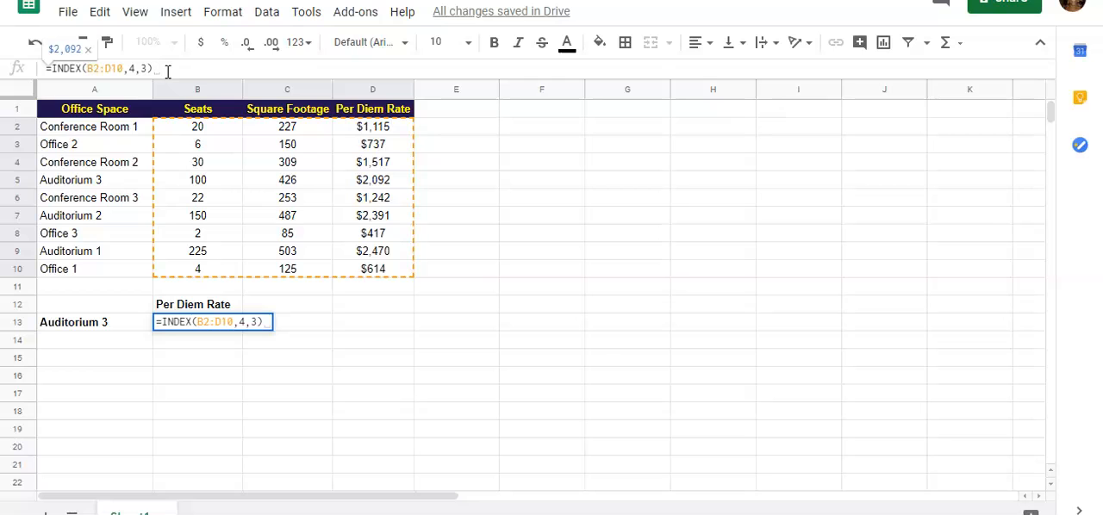
pyautogui.press('Return')
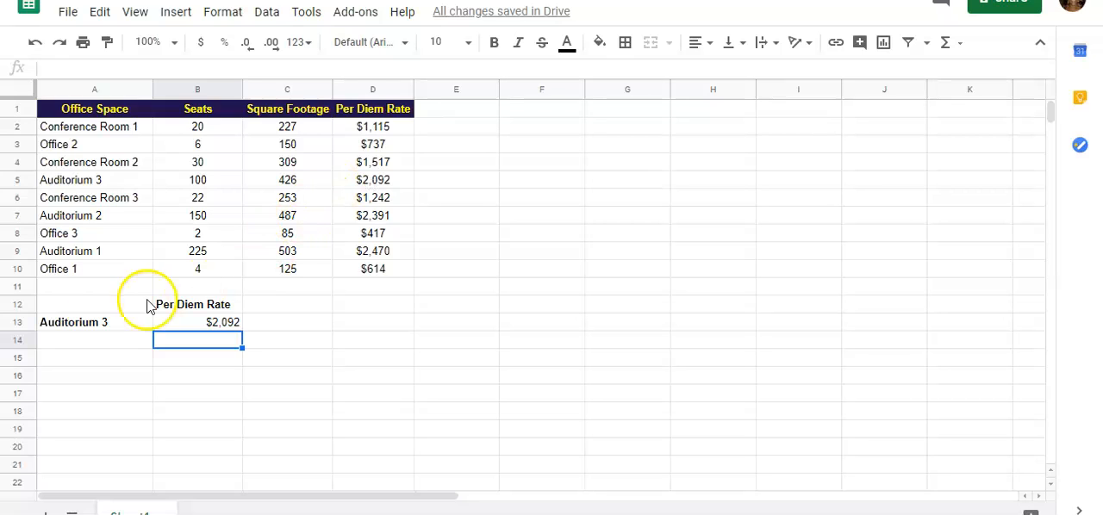
# Step: Change the office space name in cell A13 to Auditorium 1
pyautogui.click(117, 323)
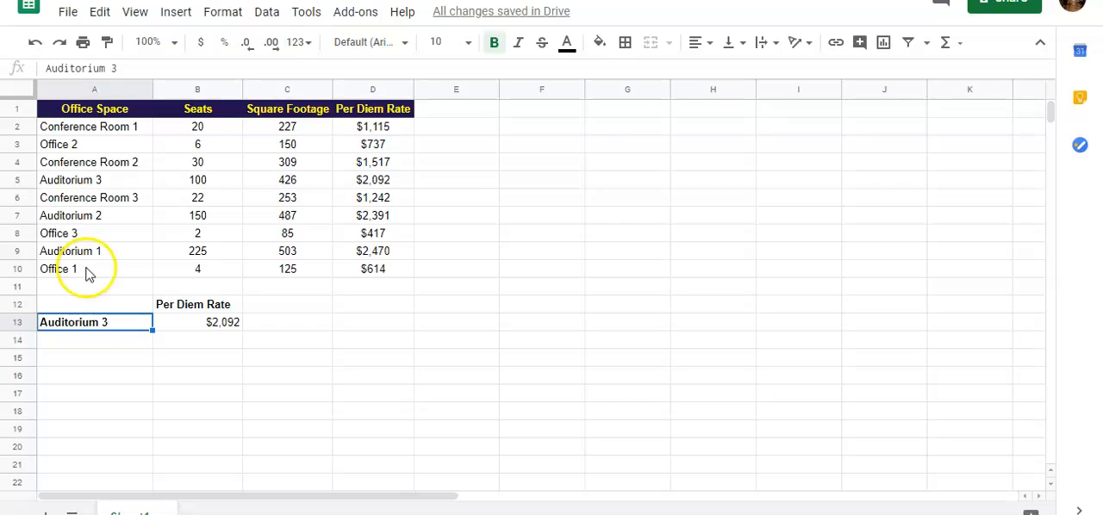
pyautogui.click(115, 67)
pyautogui.press('BackSpace')
pyautogui.write('1')
pyautogui.press('Return')
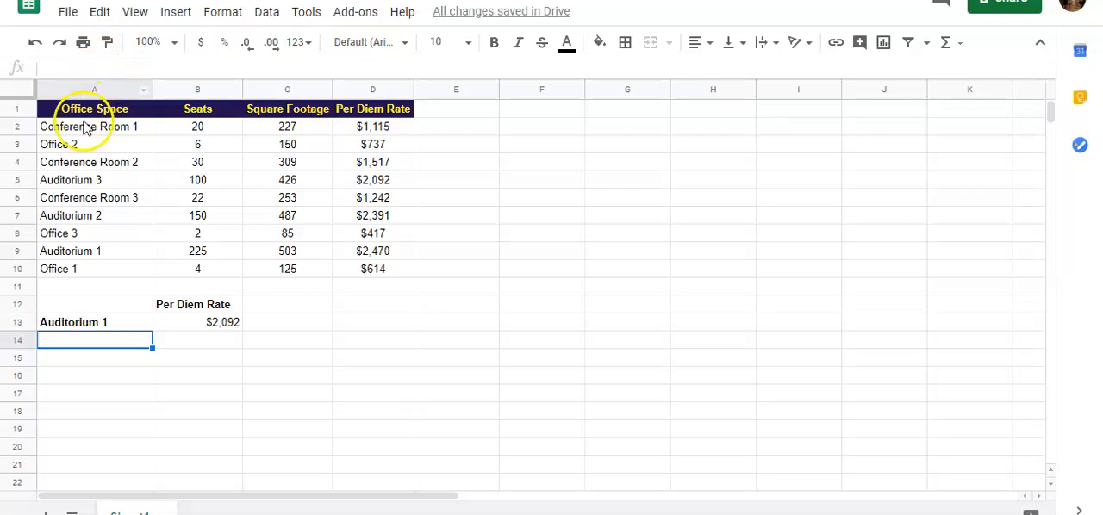
# Step: Set the office space name in cell A13 back to Auditorium 3
pyautogui.click(100, 324)
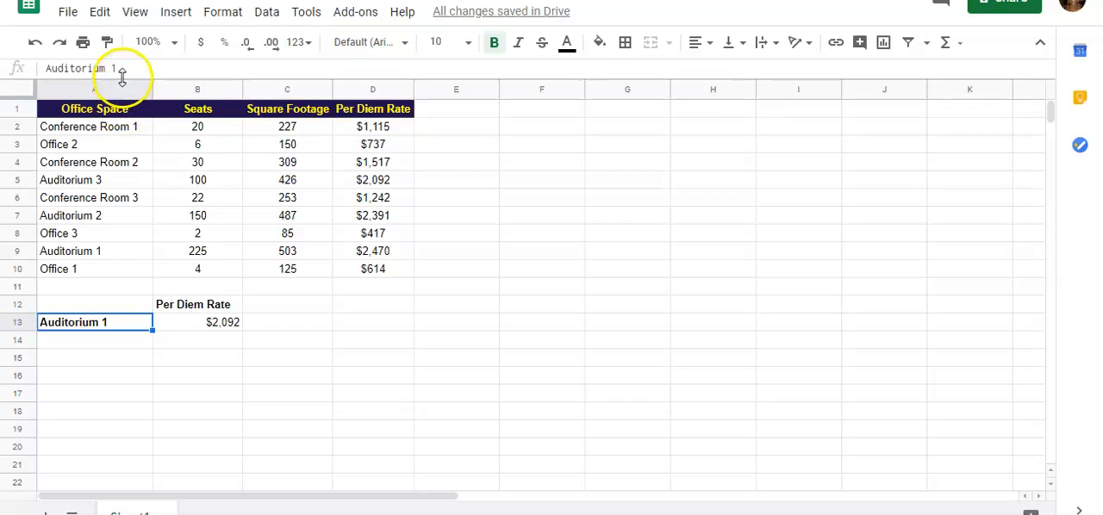
pyautogui.click(124, 68)
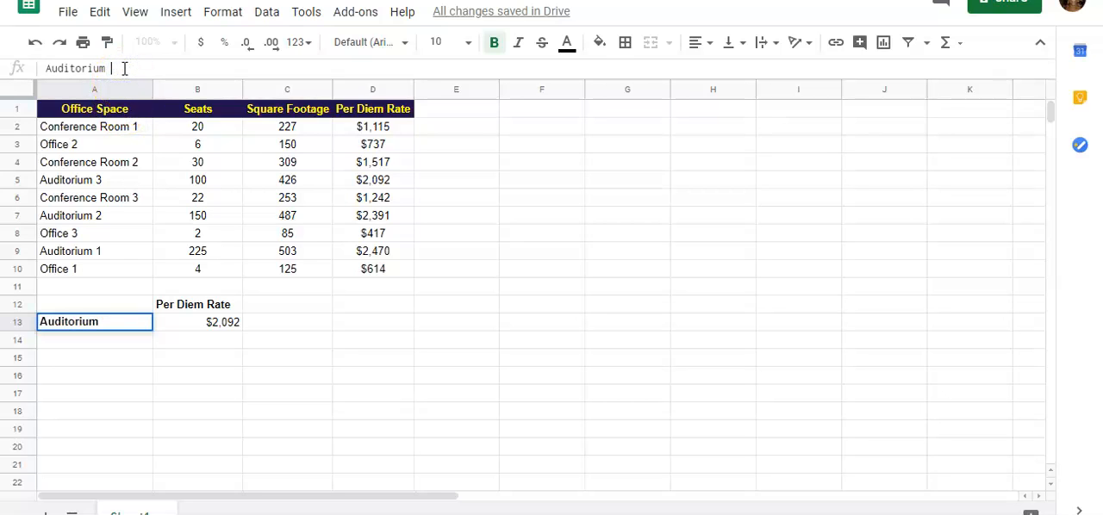
pyautogui.write('3')
pyautogui.press('Return')
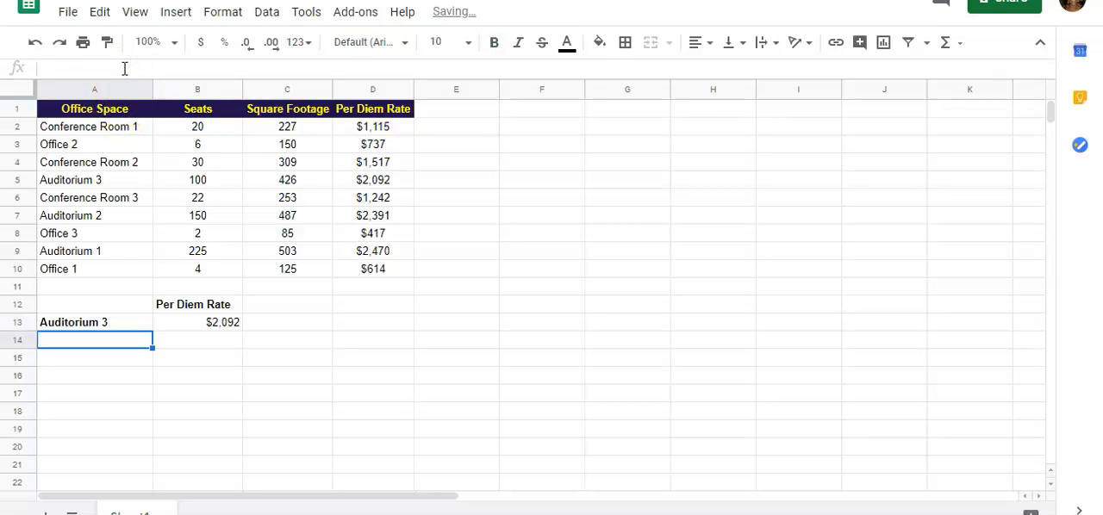
# Step: Begin a MATCH formula in cell C13 with A13 as the search key, checking the function's syntax help
pyautogui.click(292, 326)
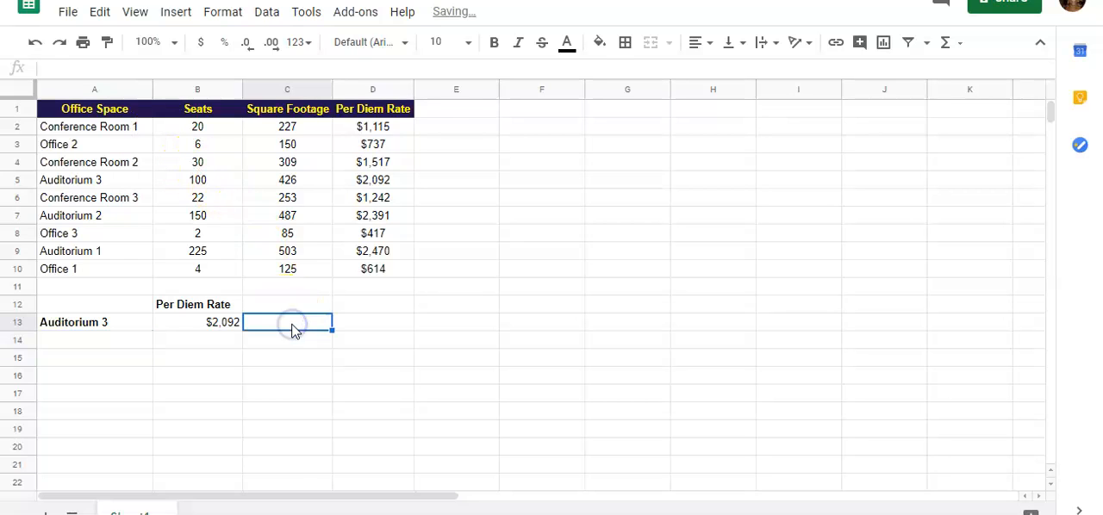
pyautogui.doubleClick(276, 326)
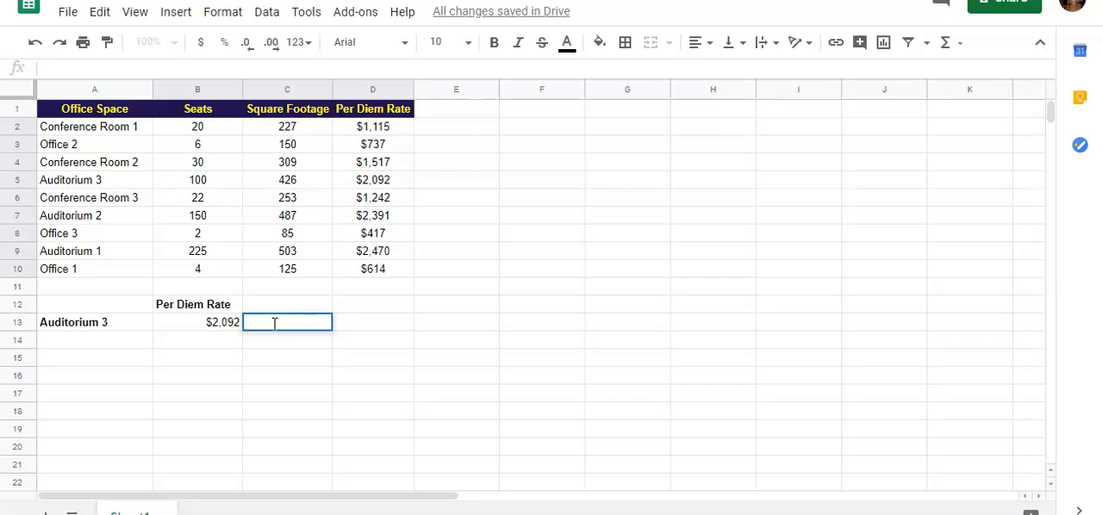
pyautogui.write('=MATCH')
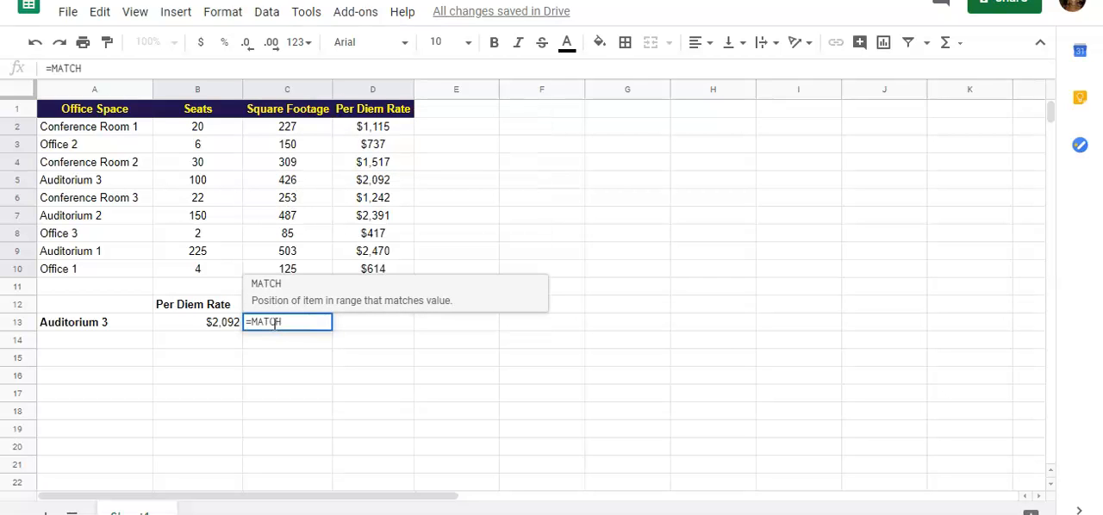
pyautogui.write('(')
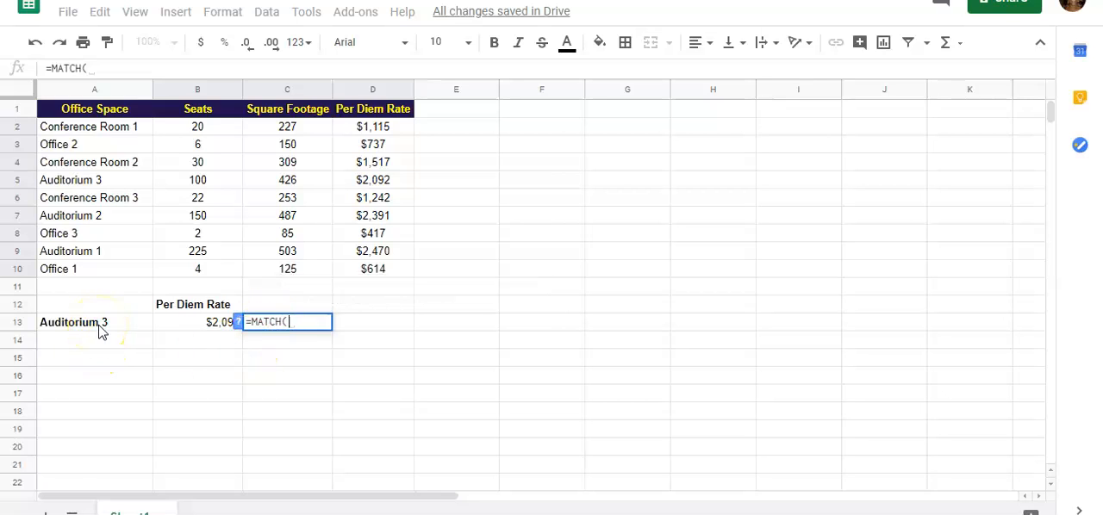
pyautogui.click(239, 323)
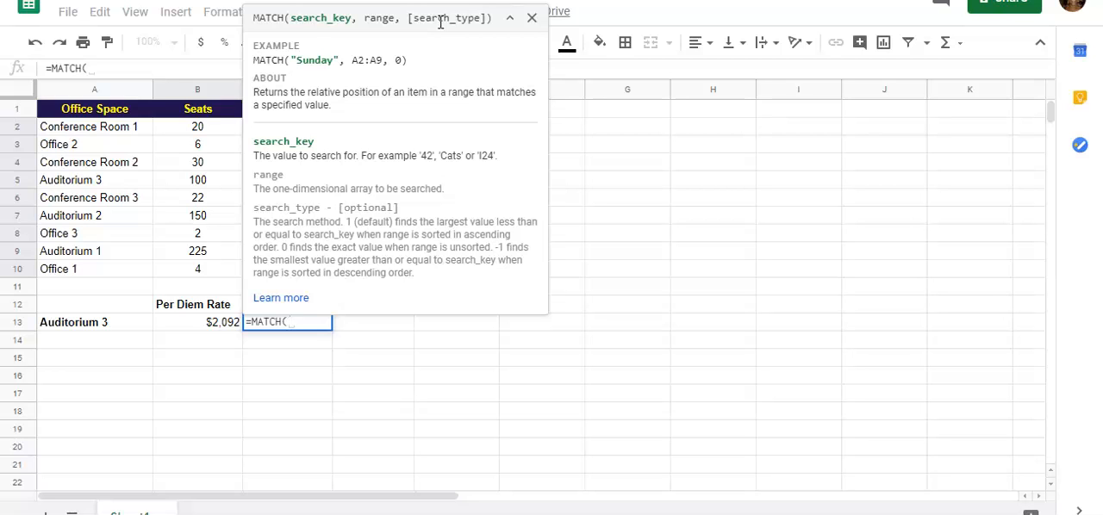
pyautogui.click(531, 17)
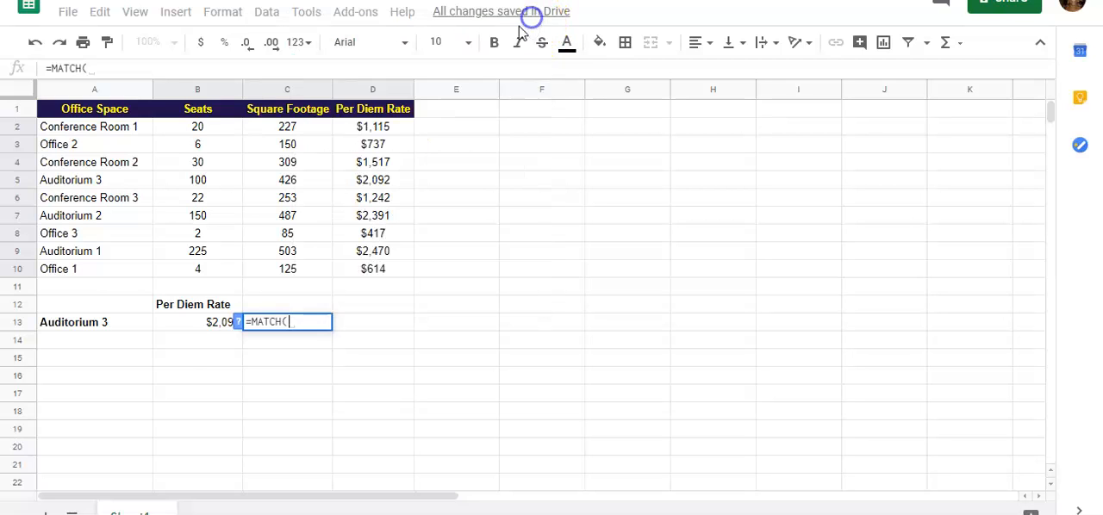
pyautogui.click(106, 324)
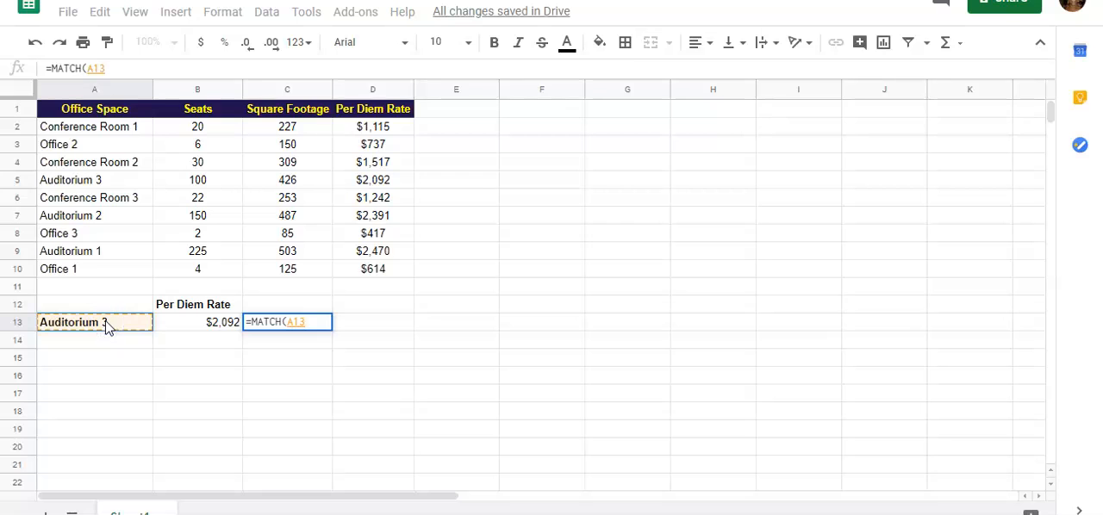
pyautogui.write(',')
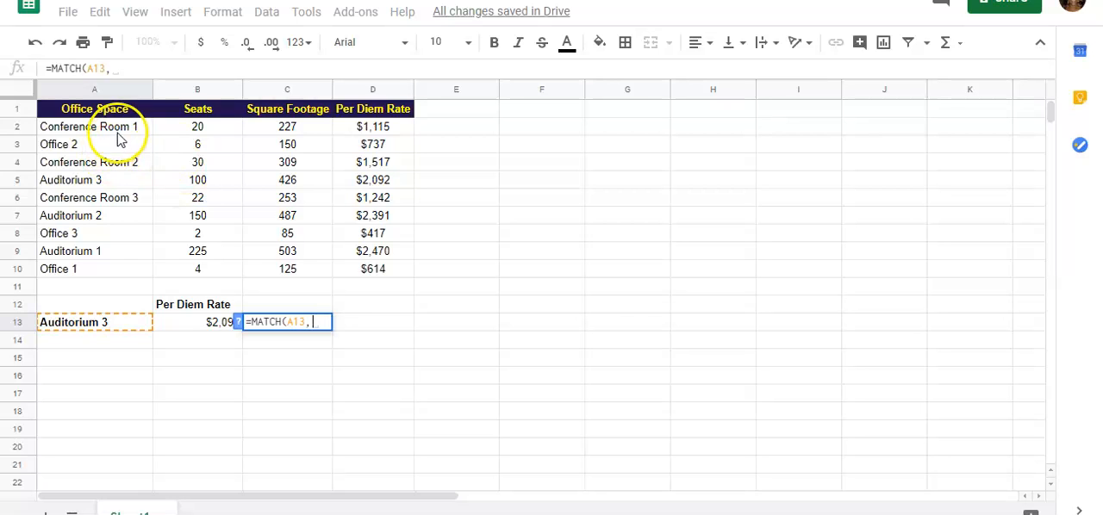
# Step: Complete the MATCH formula in C13 with the range A2:A10 and search type 0
pyautogui.moveTo(121, 134); pyautogui.dragTo(130, 277)
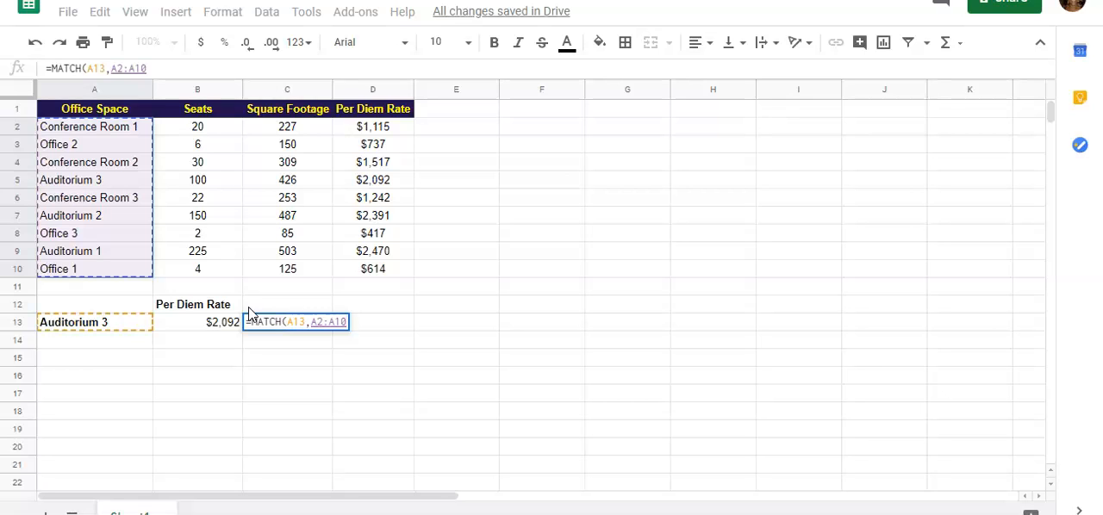
pyautogui.write(',0')
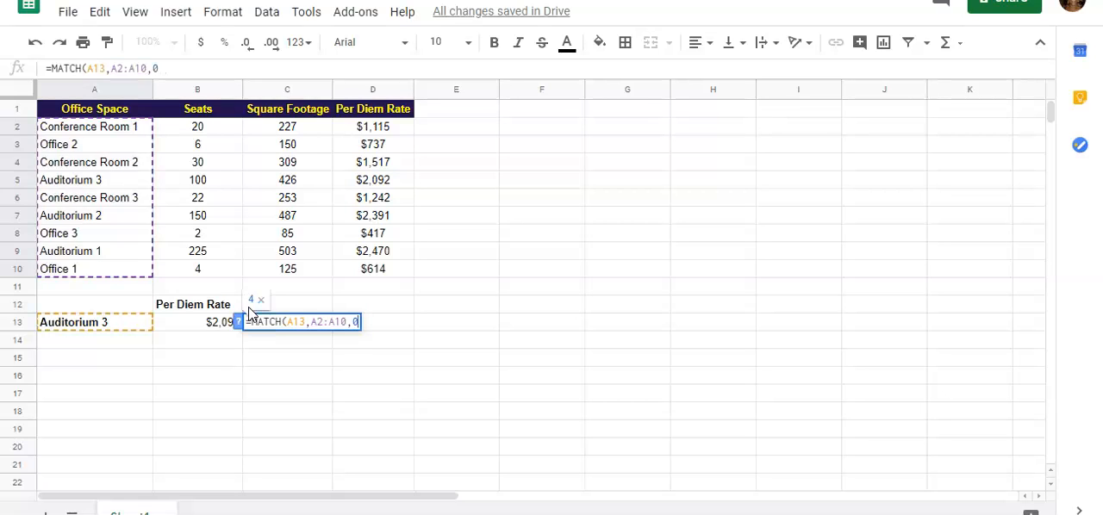
pyautogui.write(')')
pyautogui.press('Return')
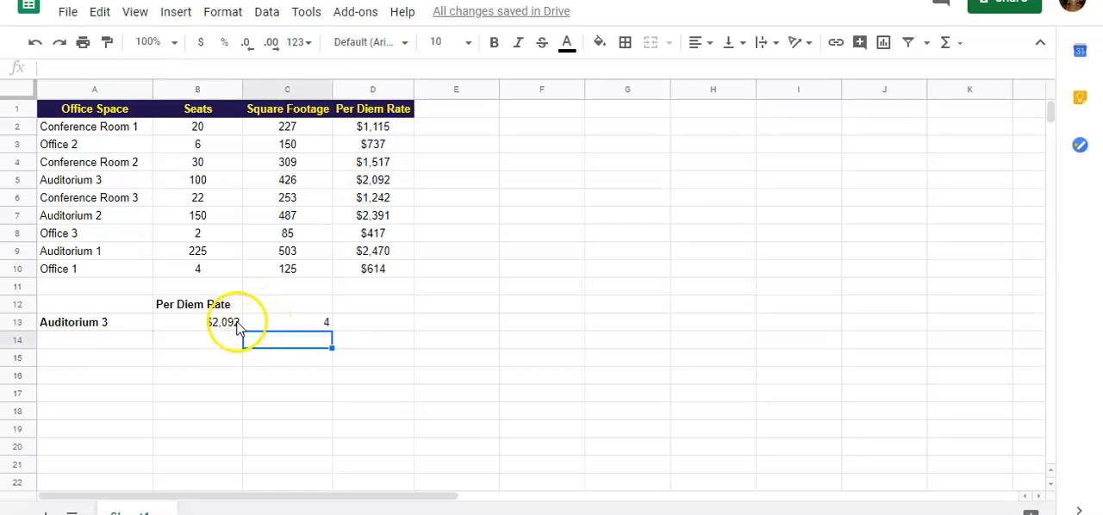
# Step: Copy the MATCH expression without its equals sign from C13, leaving that cell's formula as it was
pyautogui.click(283, 321)
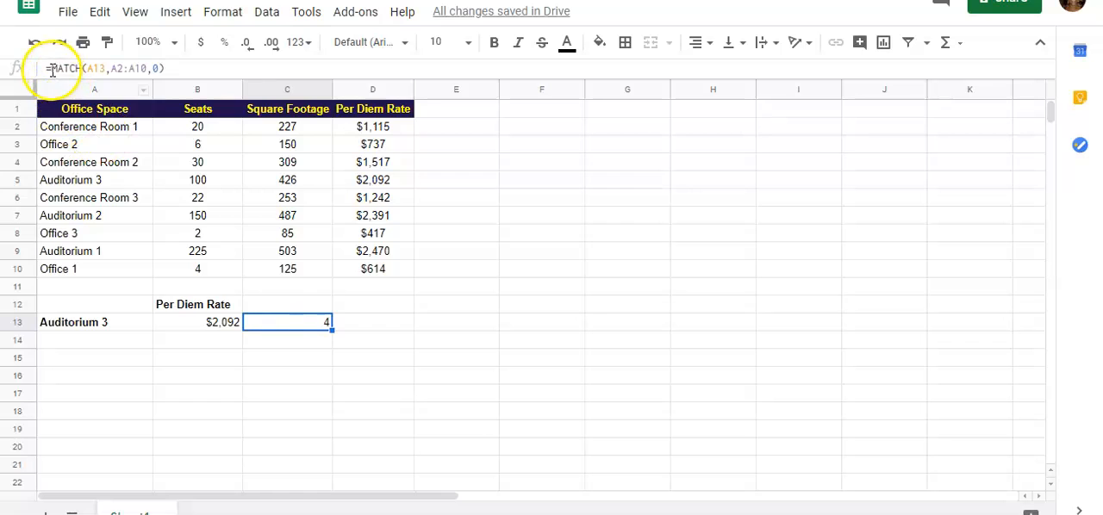
pyautogui.click(88, 67)
pyautogui.moveTo(53, 69); pyautogui.dragTo(192, 67)
pyautogui.hotkey('ctrl', 'c')
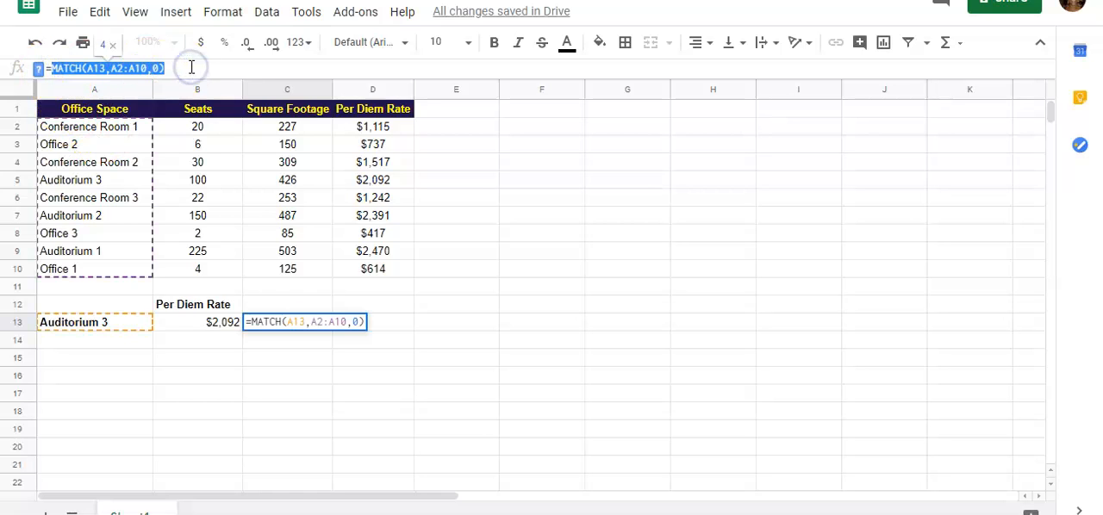
pyautogui.click(218, 333)
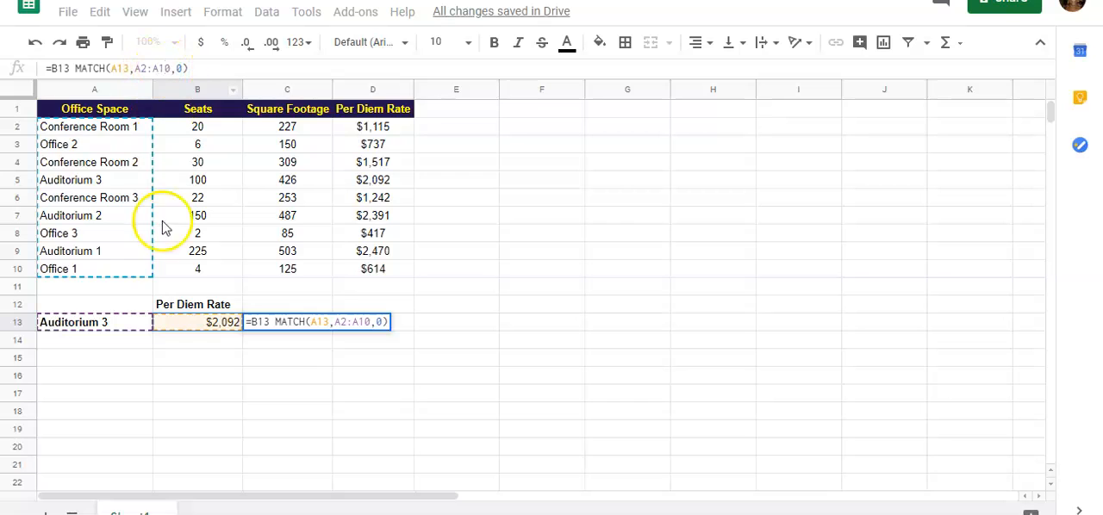
pyautogui.press('Escape')
# Step: Replace the row number in B13's INDEX formula with the copied expression MATCH(A13,A2:A10,0)
pyautogui.click(188, 333)
pyautogui.click(131, 67)
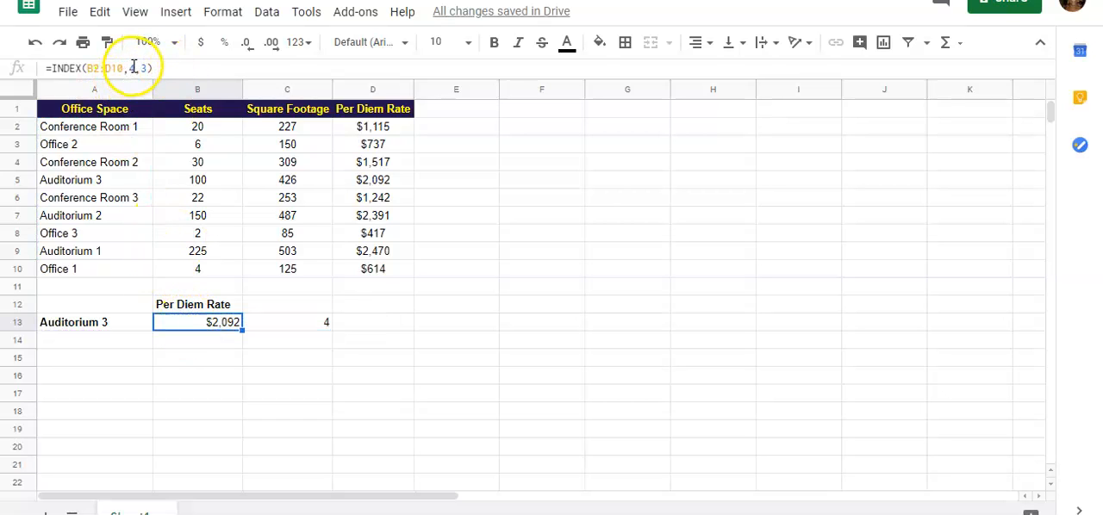
pyautogui.write('4')
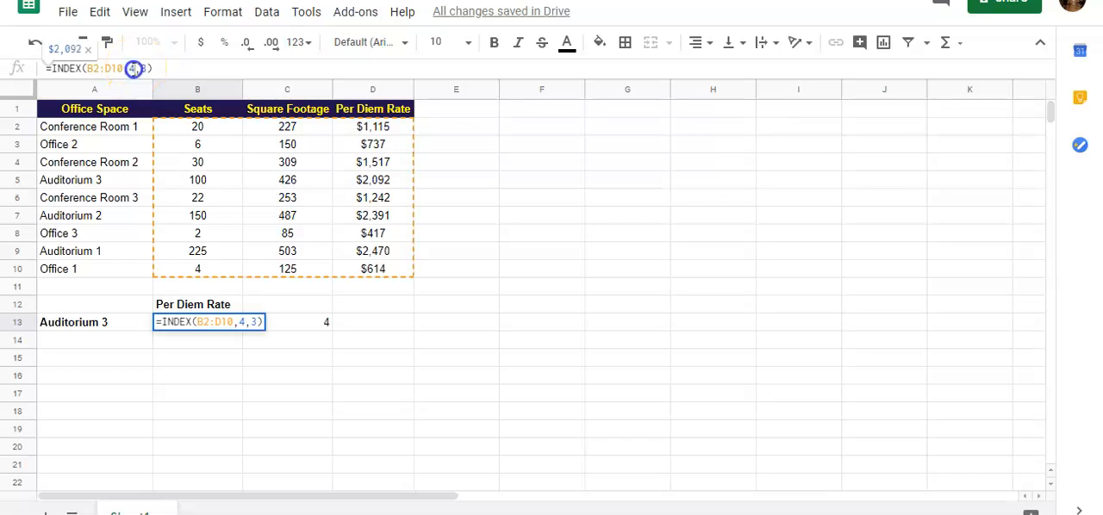
pyautogui.doubleClick(131, 67)
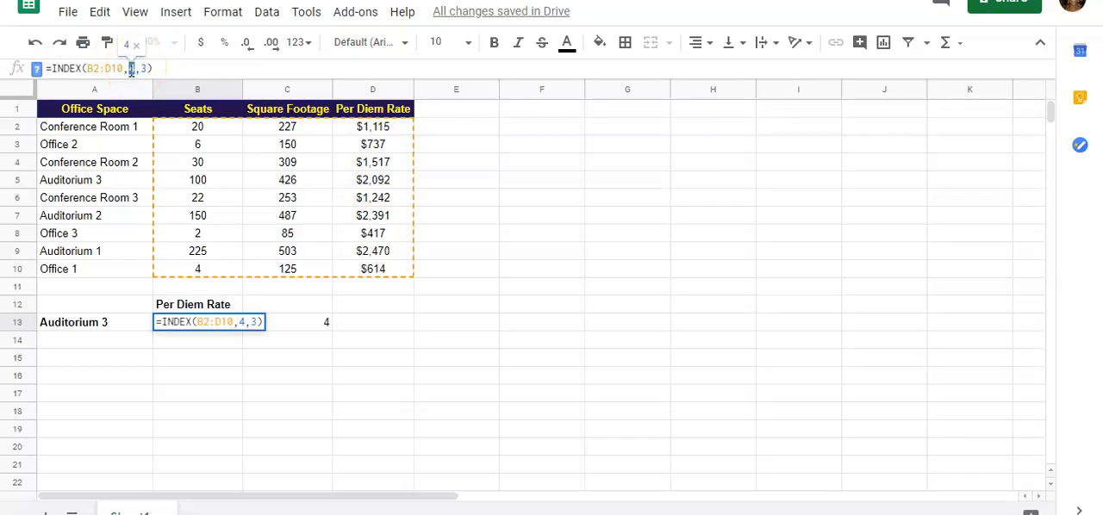
pyautogui.hotkey('ctrl', 'v')
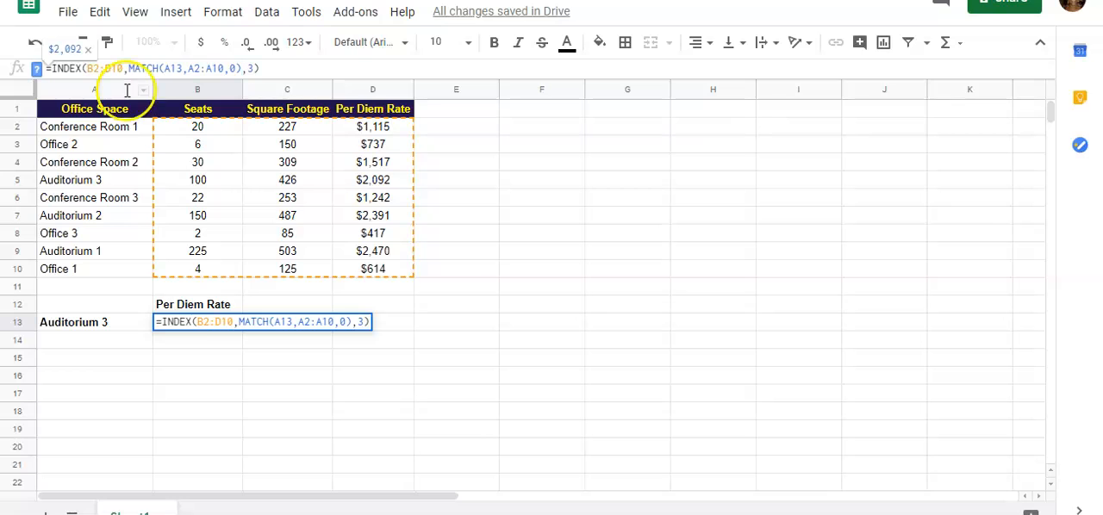
pyautogui.click(211, 321)
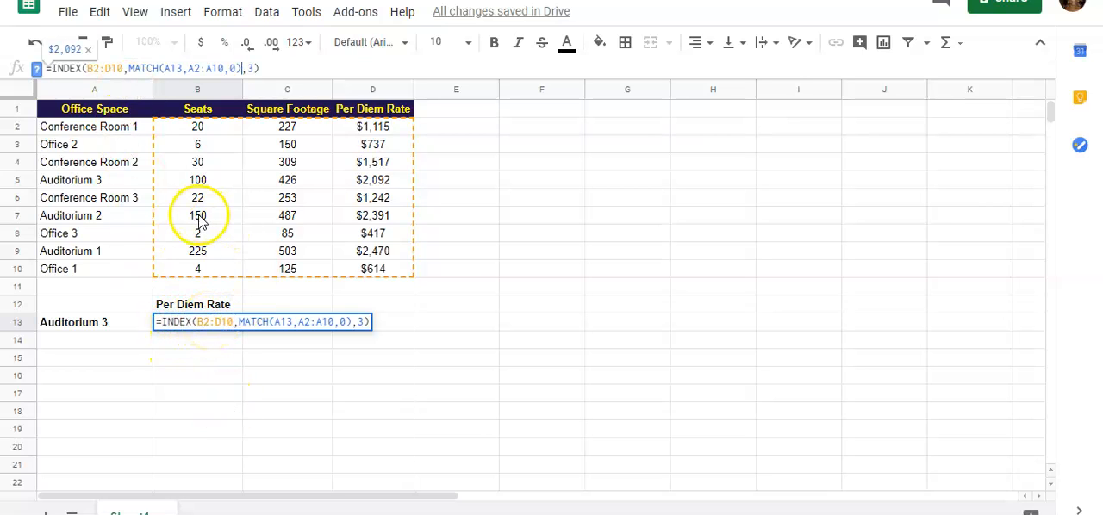
pyautogui.click(291, 323)
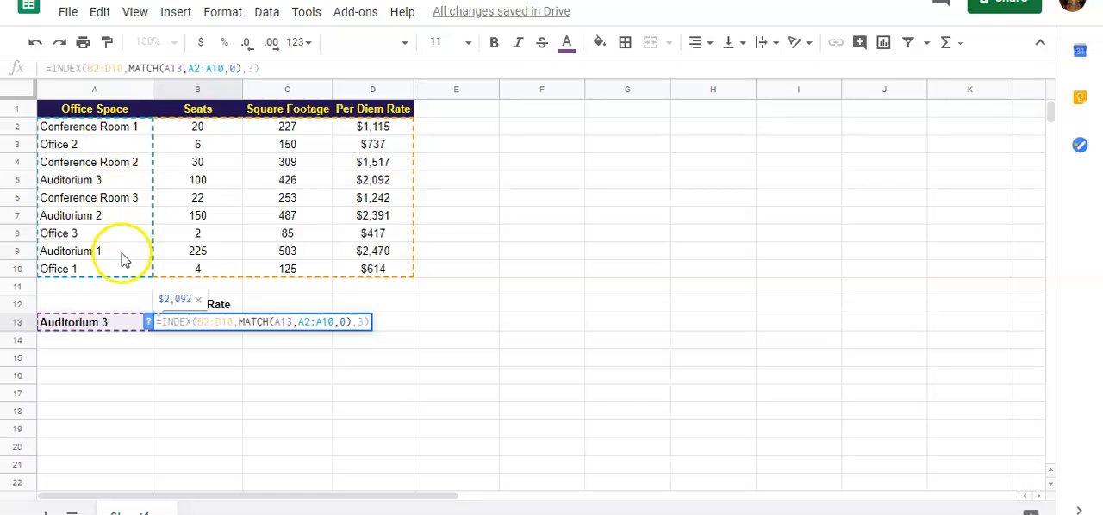
pyautogui.click(362, 322)
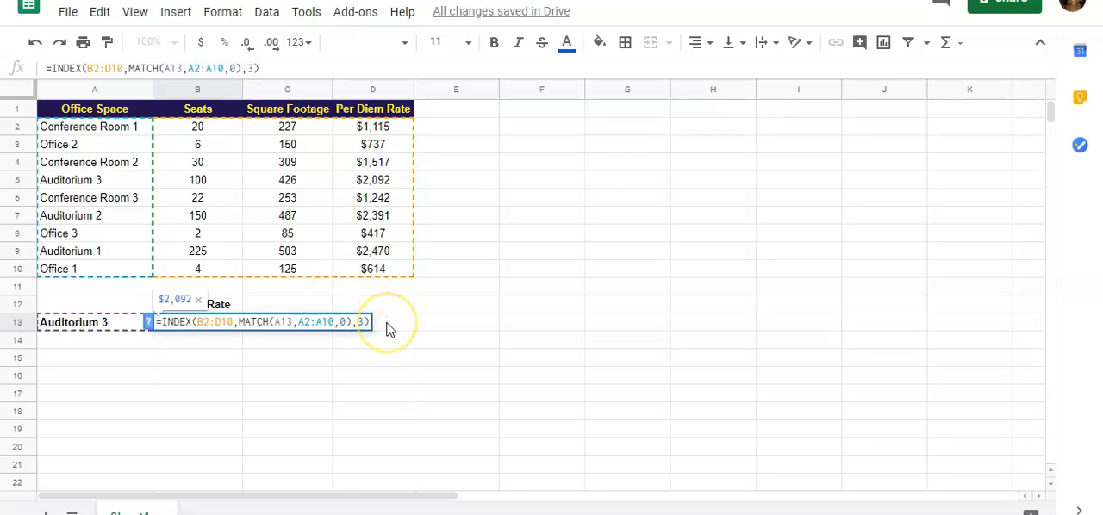
pyautogui.press('Return')
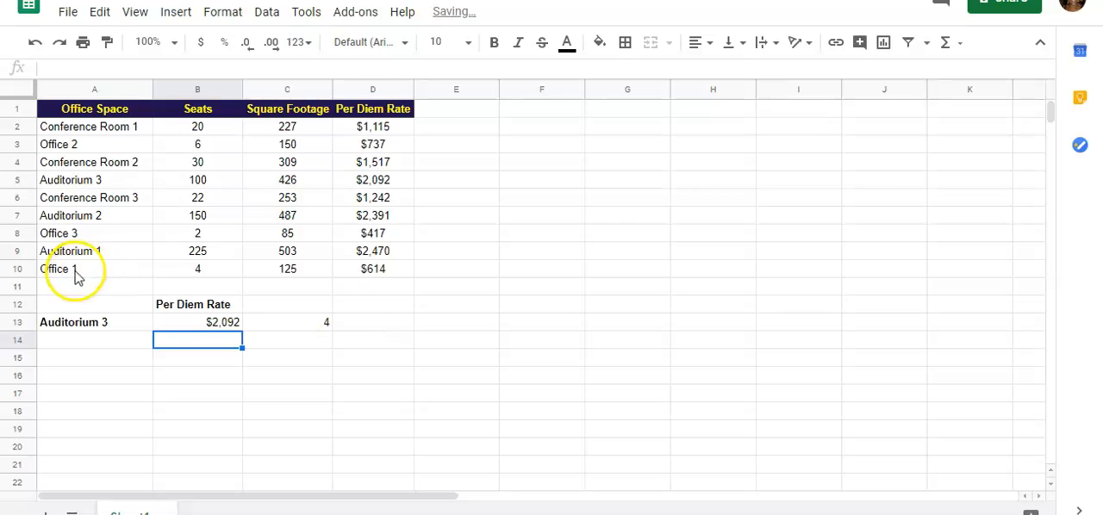
# Step: Change the office space name in cell A13 to Auditorium 1 to test the combined formula
pyautogui.click(116, 327)
pyautogui.doubleClick(116, 324)
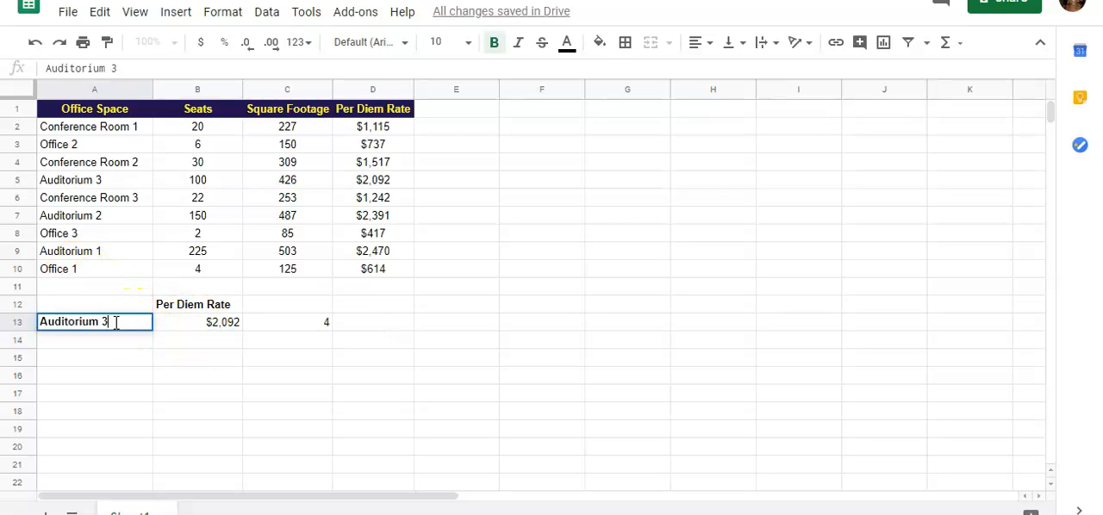
pyautogui.press('BackSpace')
pyautogui.write('1')
pyautogui.press('Return')
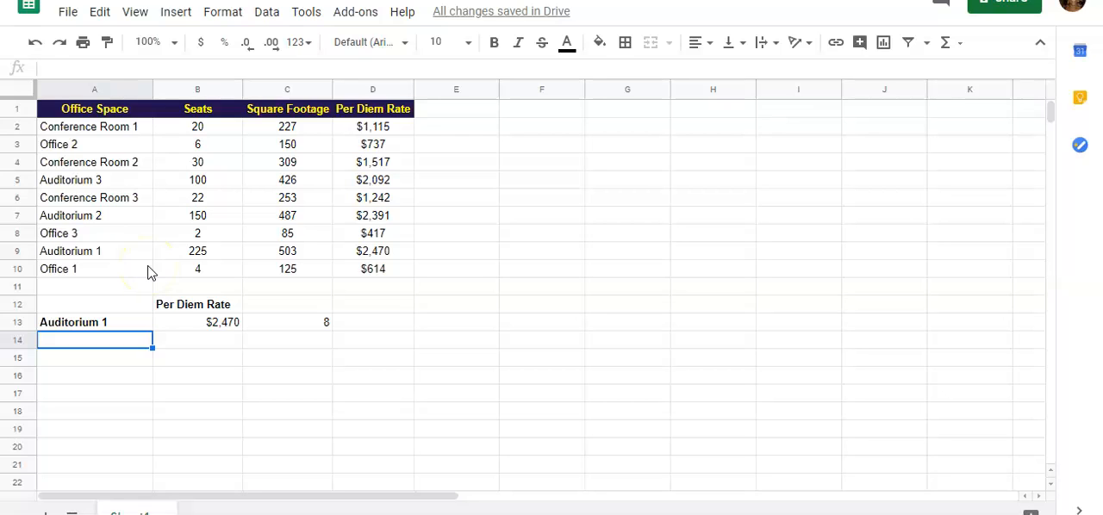
# Step: Restore the office space name in cell A13 to Auditorium 3
pyautogui.press('Up')
pyautogui.press('Up')
pyautogui.press('Right')
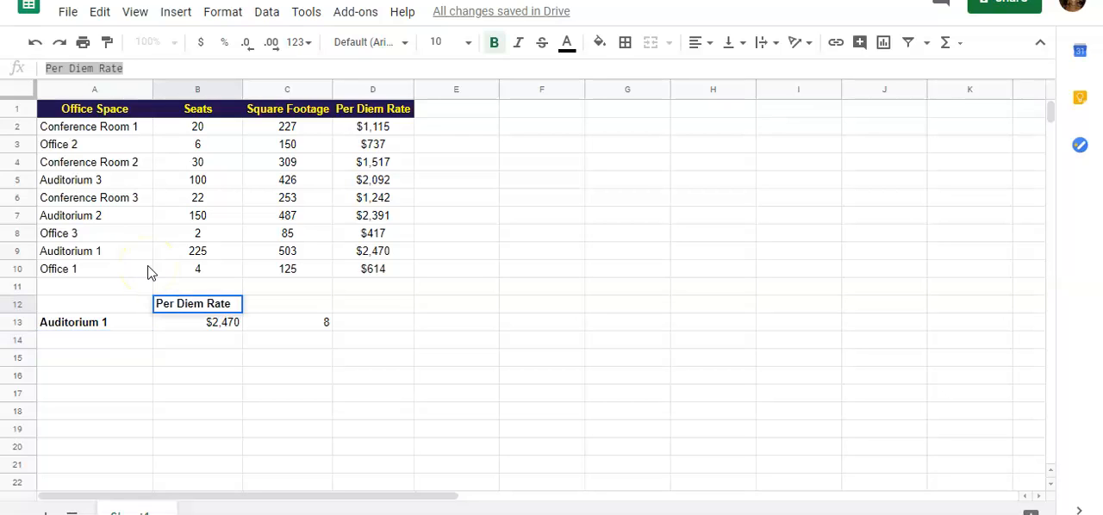
pyautogui.press('Down')
pyautogui.press('Left')
pyautogui.press('Return')
pyautogui.press('BackSpace')
pyautogui.write('3')
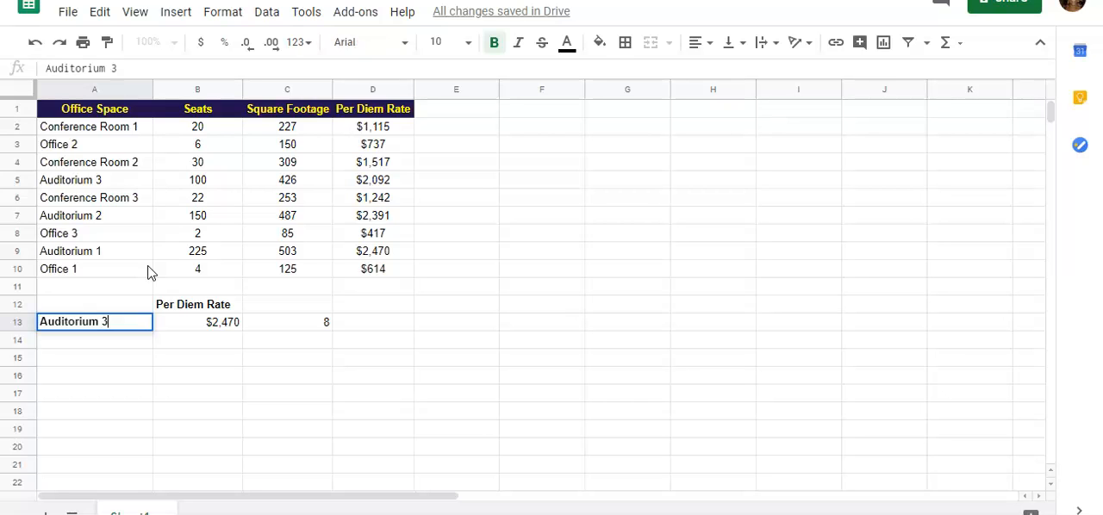
pyautogui.press('Return')
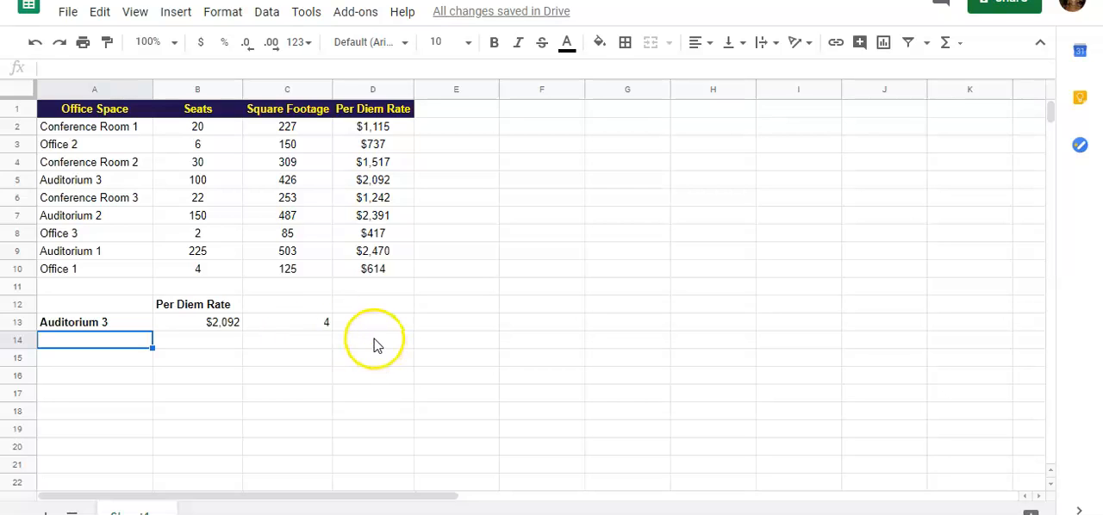
# Step: Change the heading in cell B12 to Seats, and undo that change
pyautogui.click(212, 326)
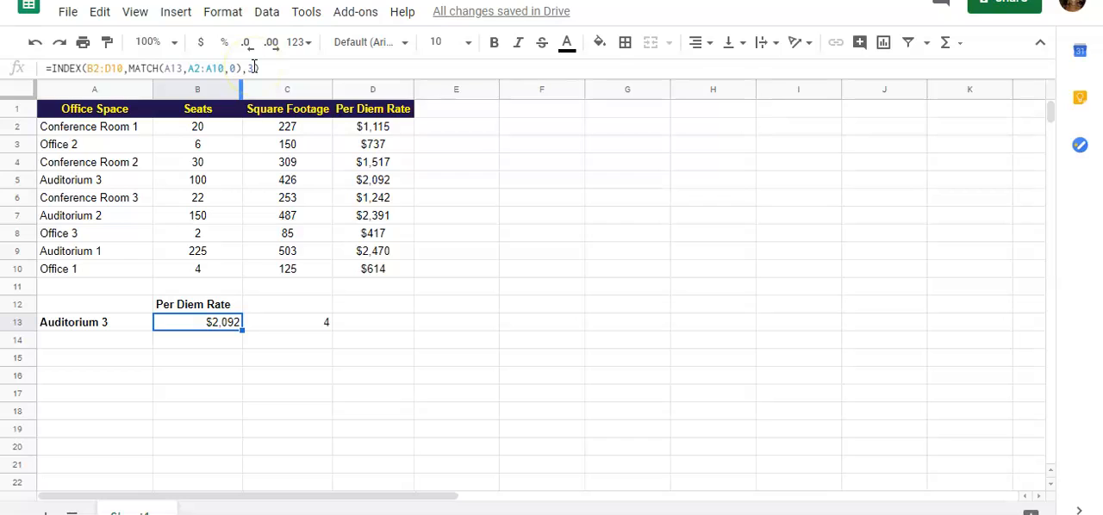
pyautogui.click(232, 308)
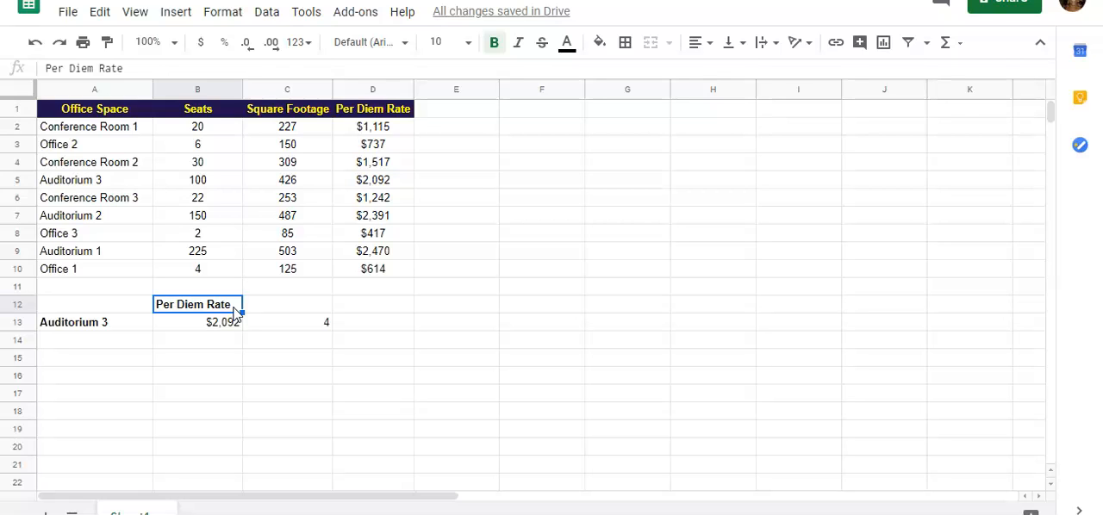
pyautogui.moveTo(143, 69); pyautogui.dragTo(8, 70)
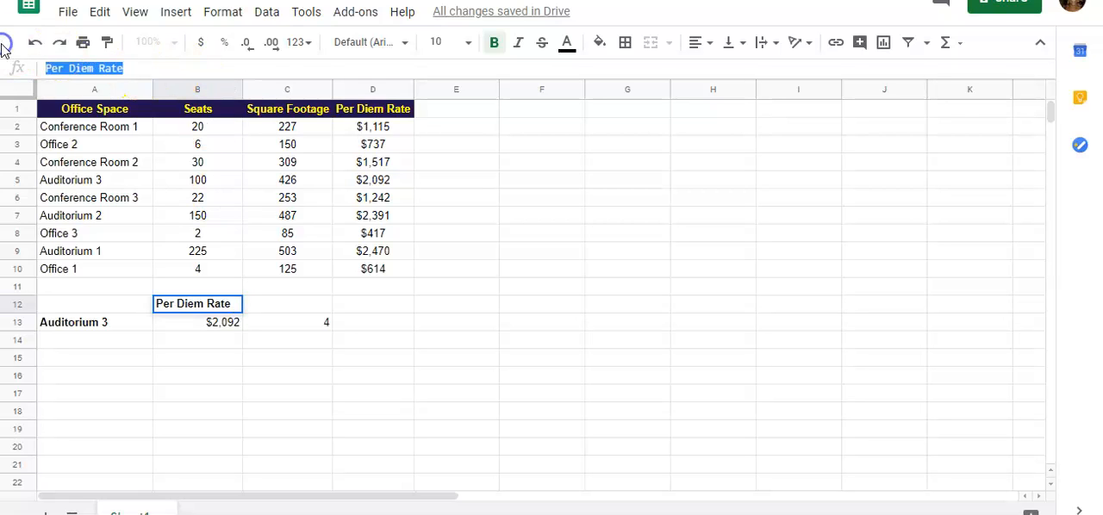
pyautogui.write('Seats')
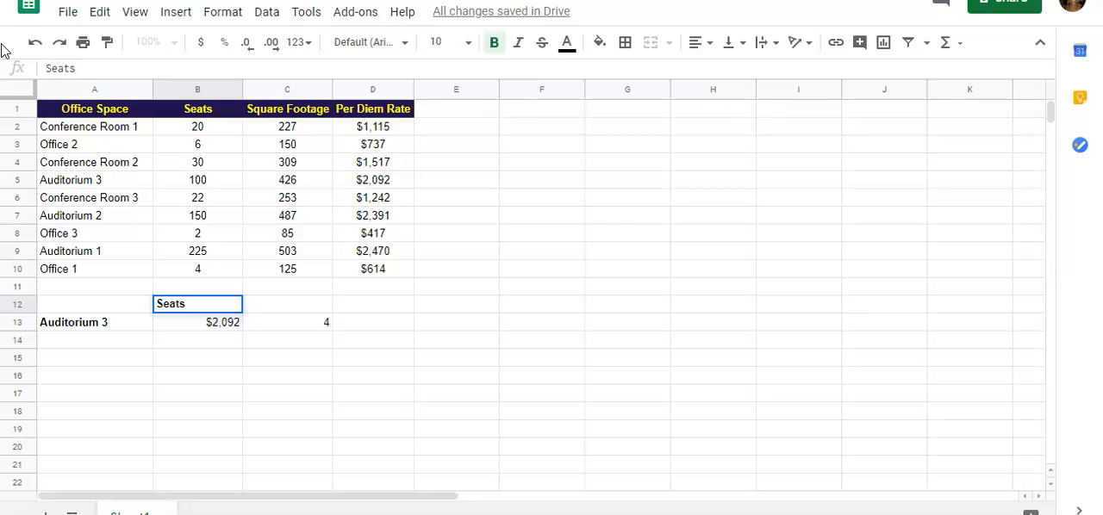
pyautogui.press('Return')
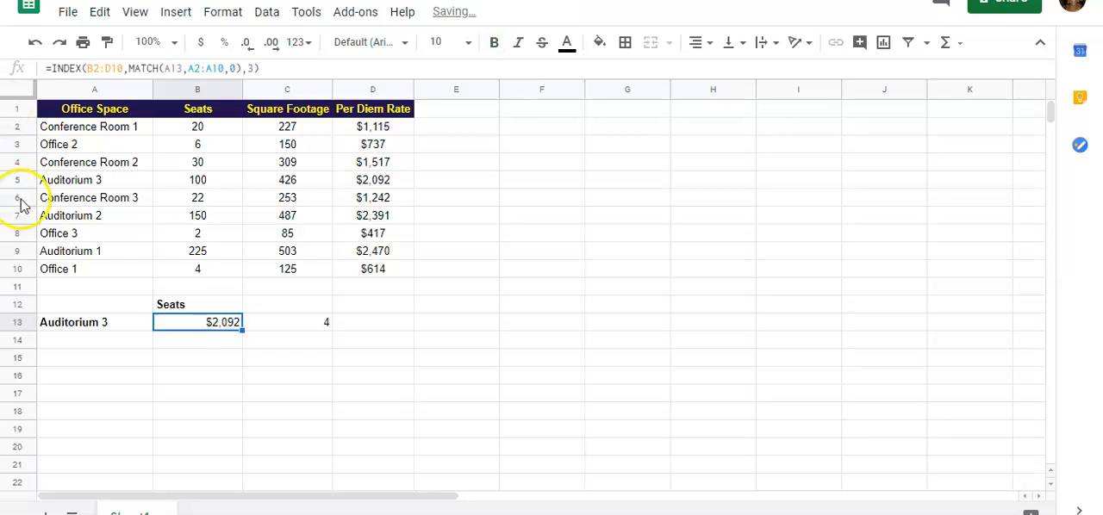
pyautogui.click(176, 307)
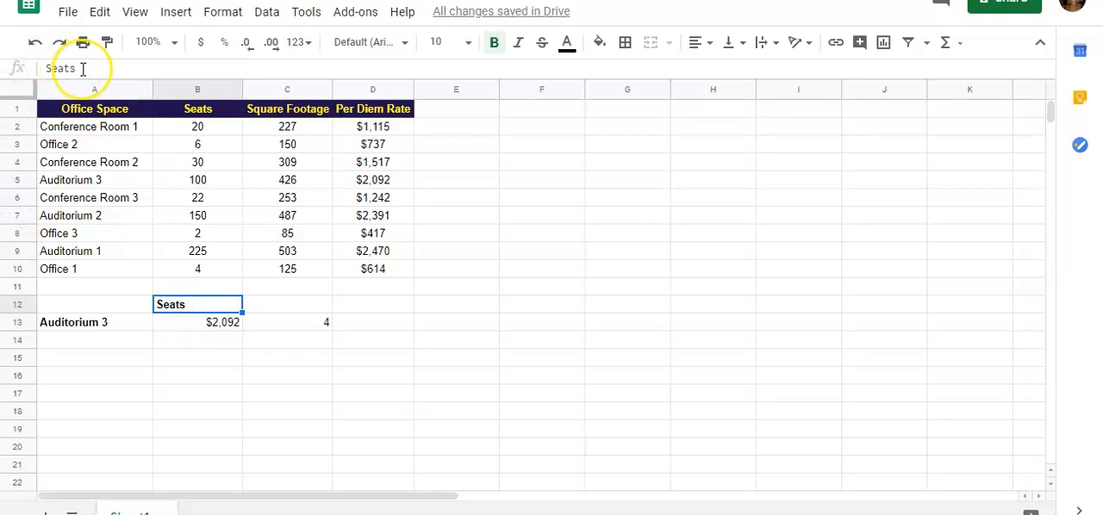
pyautogui.hotkey('ctrl', 'z')
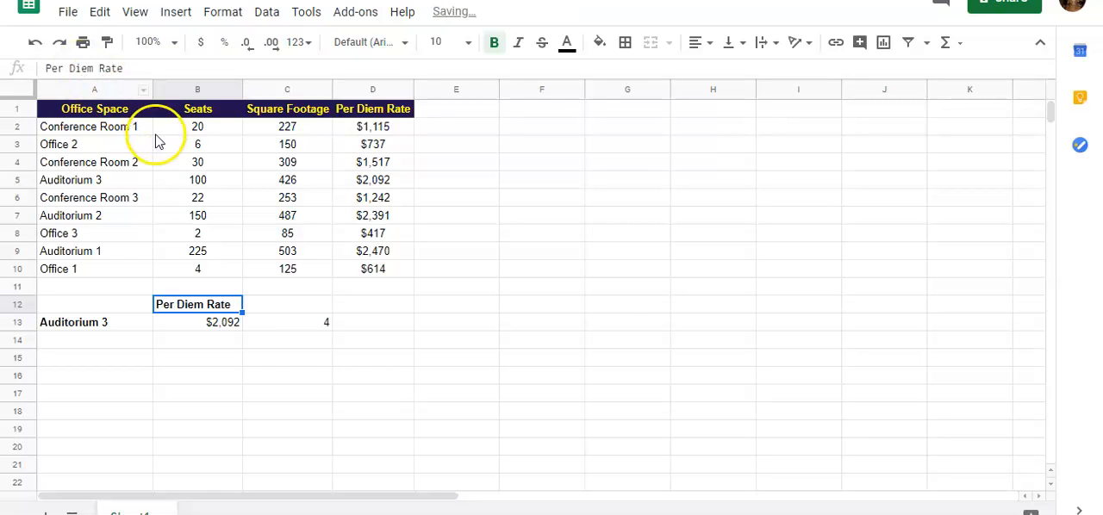
# Step: Begin a MATCH formula in cell D13 with the heading cell B12 as the search key
pyautogui.click(372, 331)
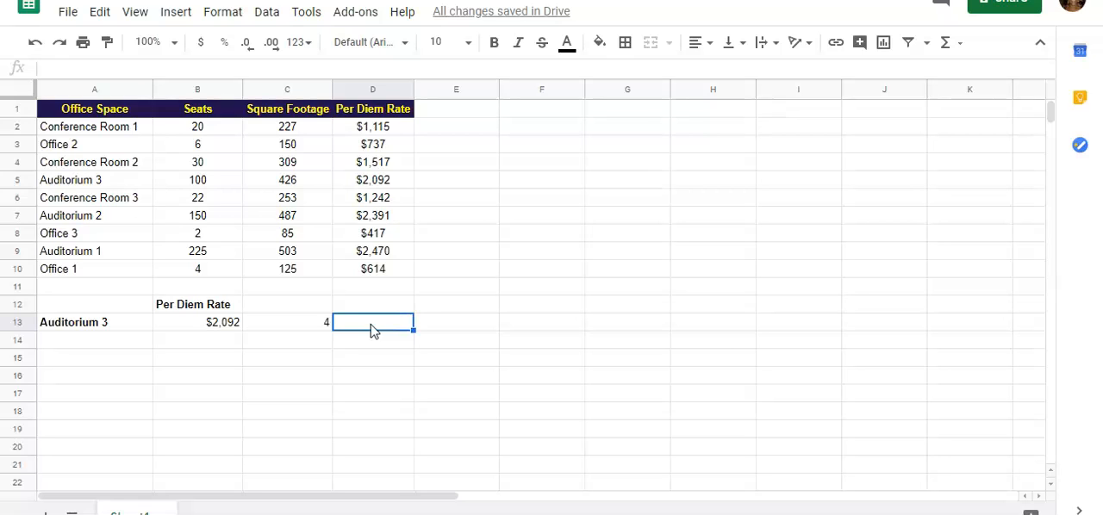
pyautogui.write('=MTACH')
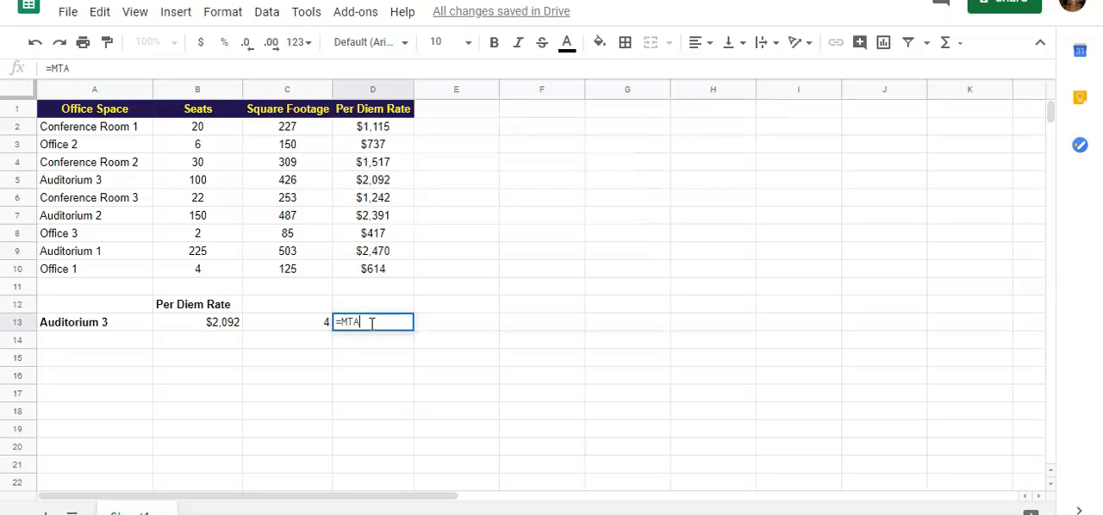
pyautogui.press('BackSpace')
pyautogui.press('BackSpace')
pyautogui.press('BackSpace')
pyautogui.press('BackSpace')
pyautogui.write('ATCH')
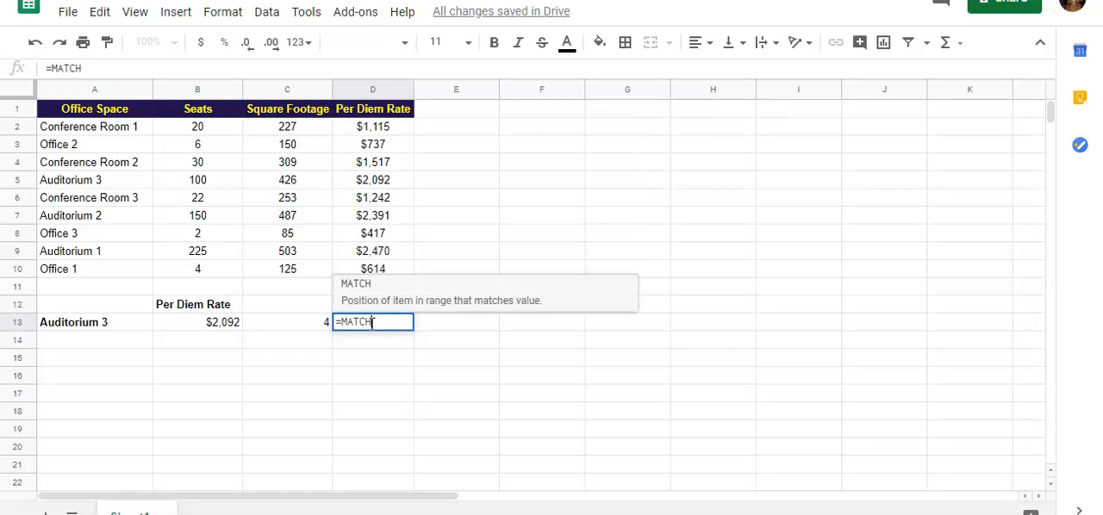
pyautogui.write('(')
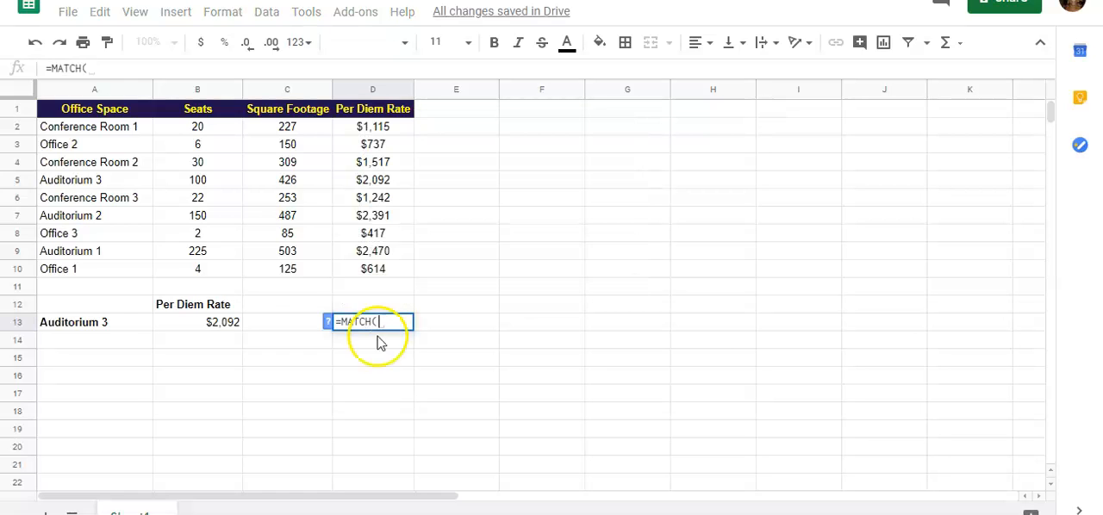
pyautogui.click(172, 307)
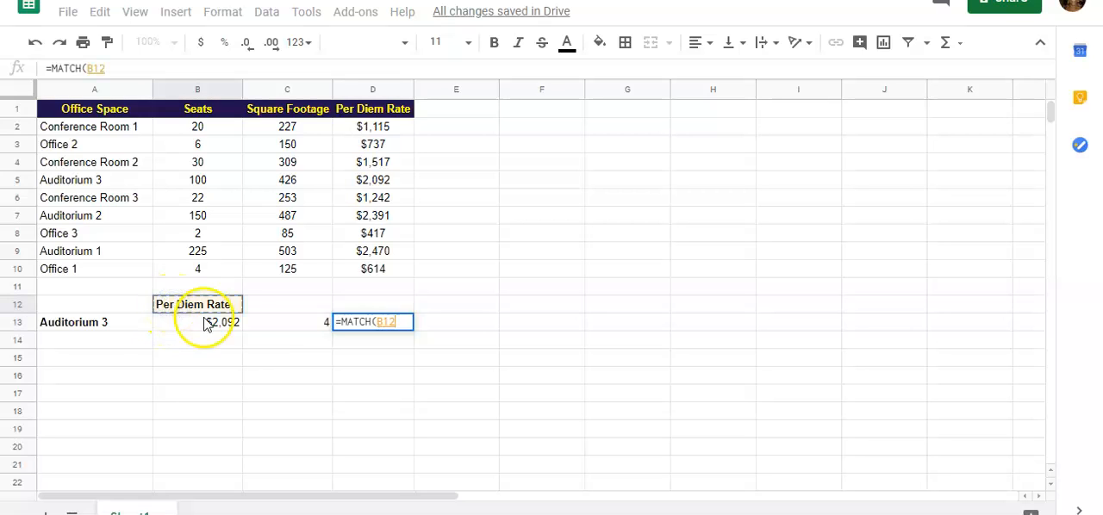
pyautogui.write(',')
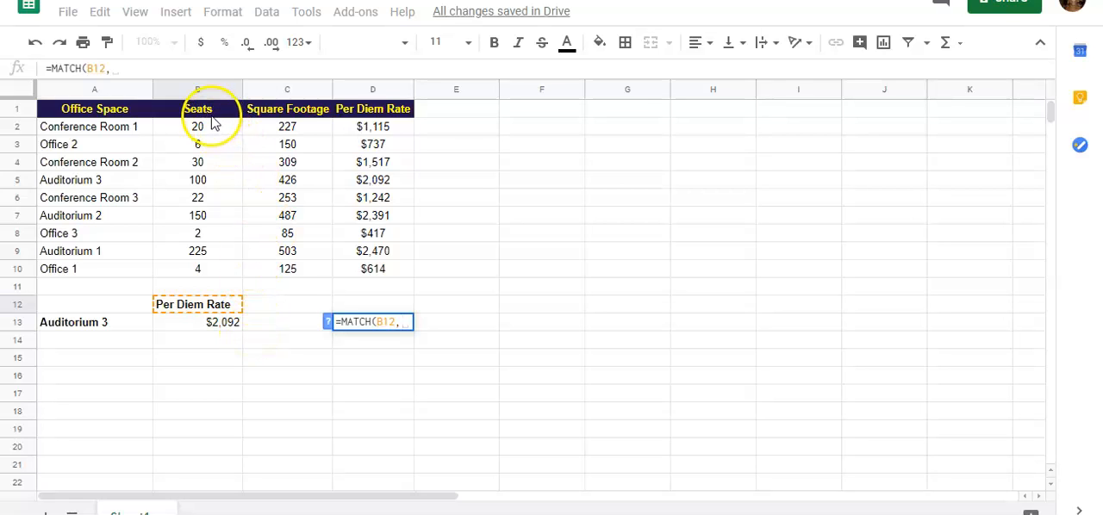
# Step: Complete the MATCH formula in D13 with the header range B1:D1 and search type 0
pyautogui.moveTo(212, 111); pyautogui.dragTo(303, 110)
pyautogui.moveTo(315, 108); pyautogui.dragTo(368, 103)
pyautogui.moveTo(233, 112); pyautogui.dragTo(376, 118)
pyautogui.write(',')
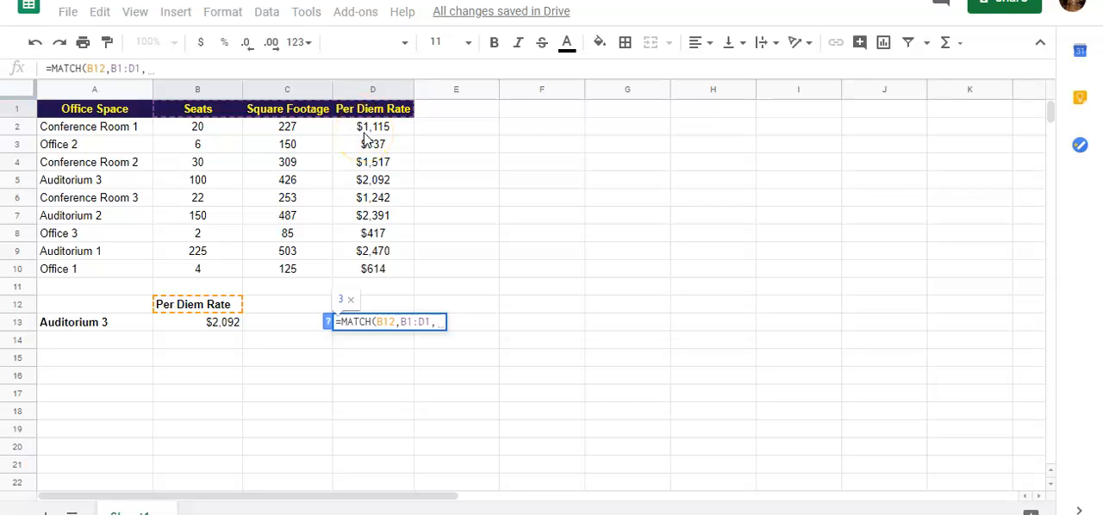
pyautogui.write('0')
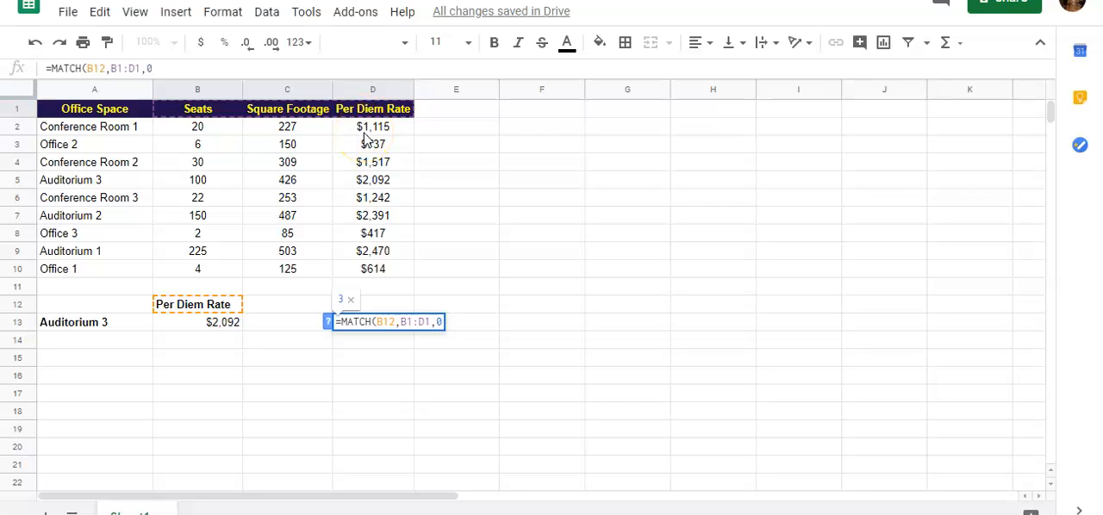
pyautogui.write(')')
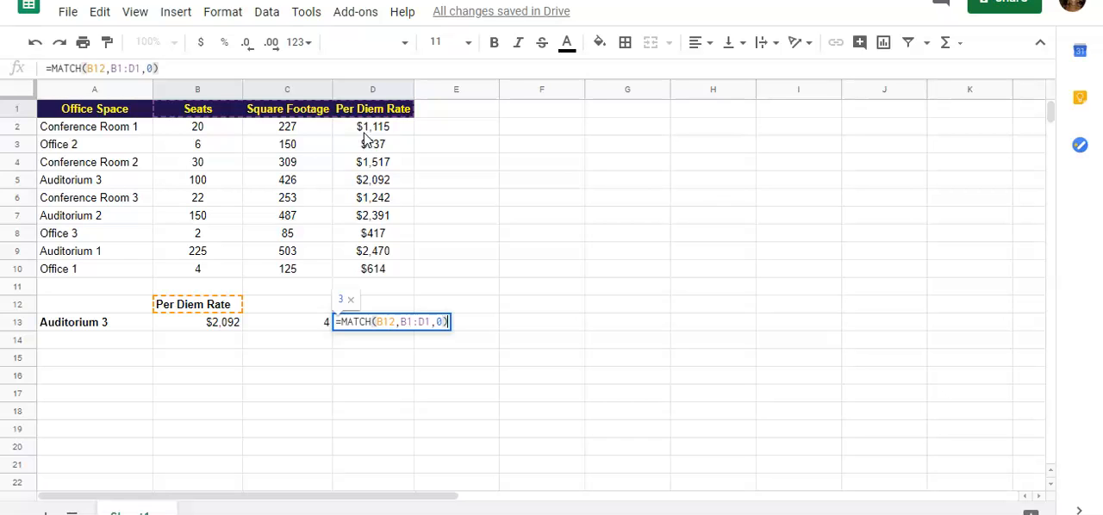
pyautogui.press('Return')
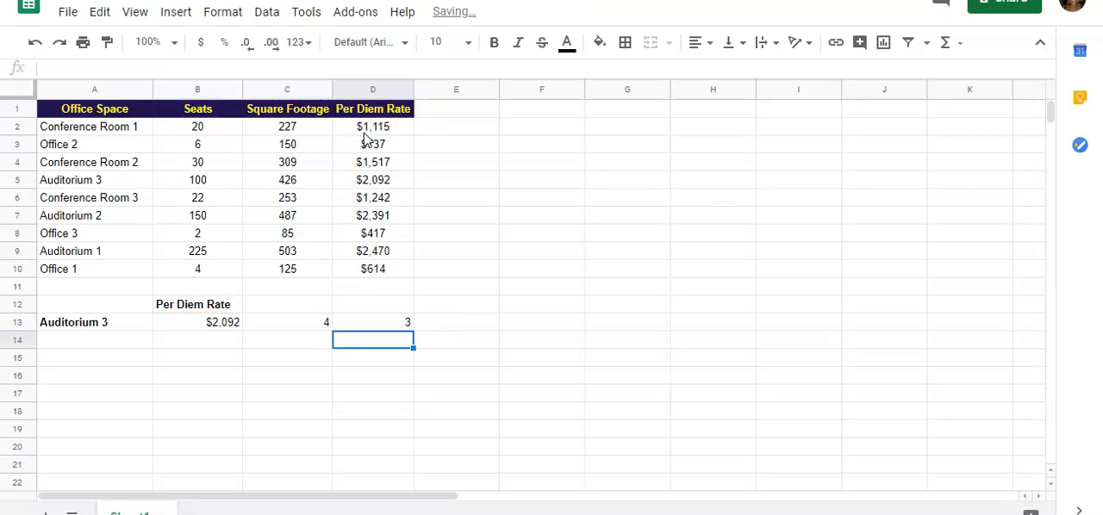
# Step: Copy the MATCH expression without its equals sign from D13, leaving that cell's formula as it was
pyautogui.click(391, 324)
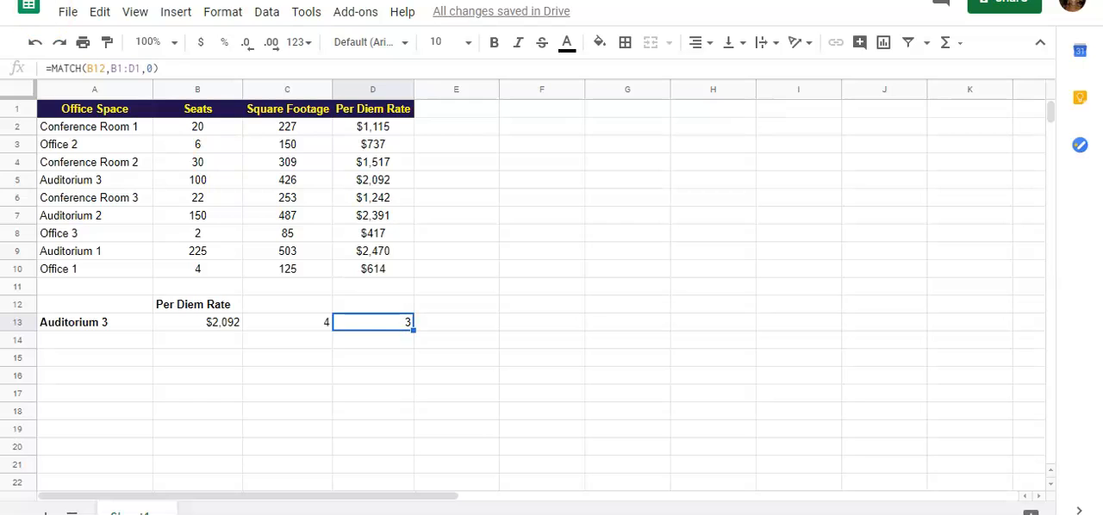
pyautogui.click(164, 69)
pyautogui.moveTo(164, 70); pyautogui.dragTo(56, 66)
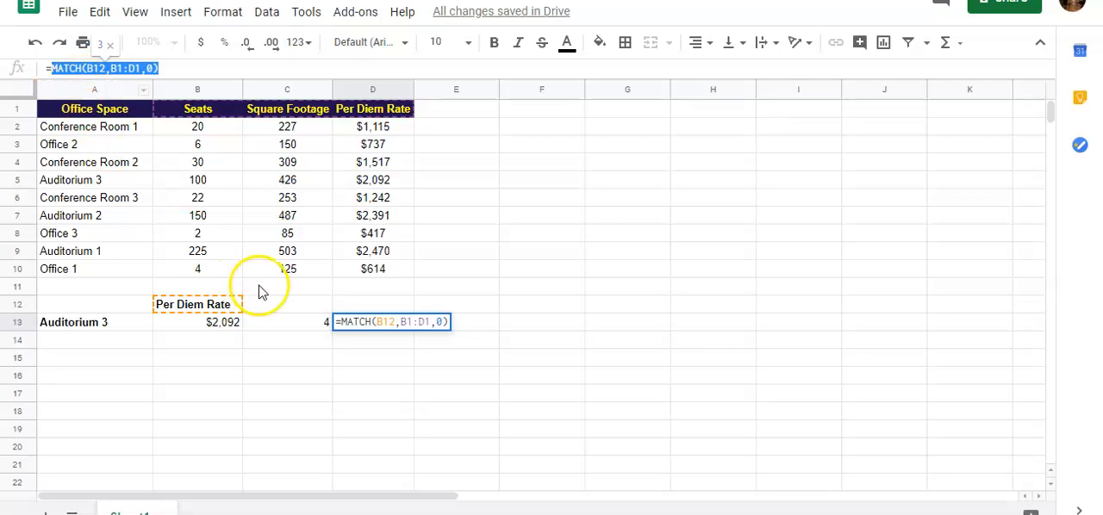
pyautogui.press('Escape')
# Step: Replace the column number 3 in B13's INDEX formula with MATCH(B12,B1:D1,0)
pyautogui.click(233, 326)
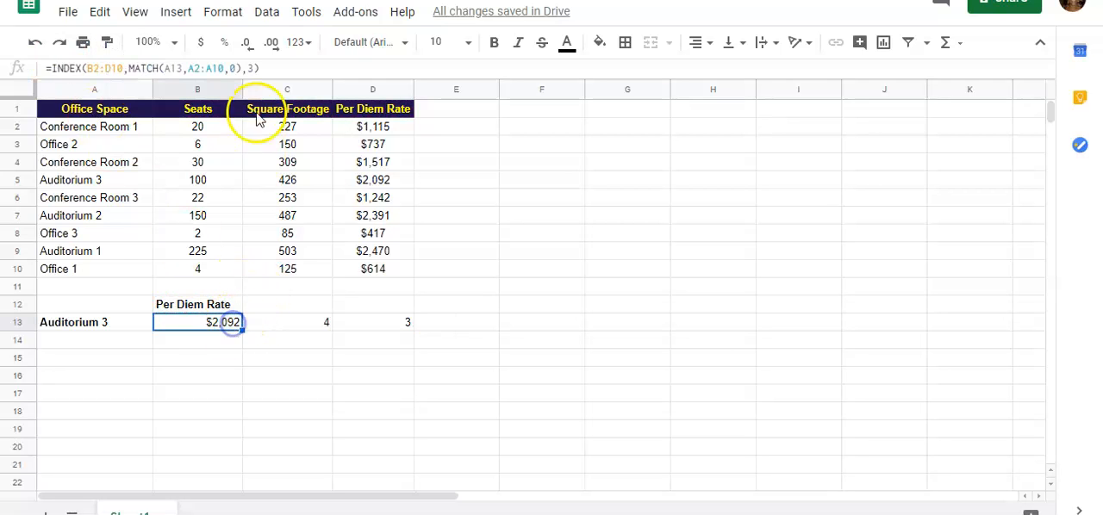
pyautogui.click(248, 68)
pyautogui.doubleClick(250, 68)
pyautogui.write('MATCH(B12,B1:D1,0)')
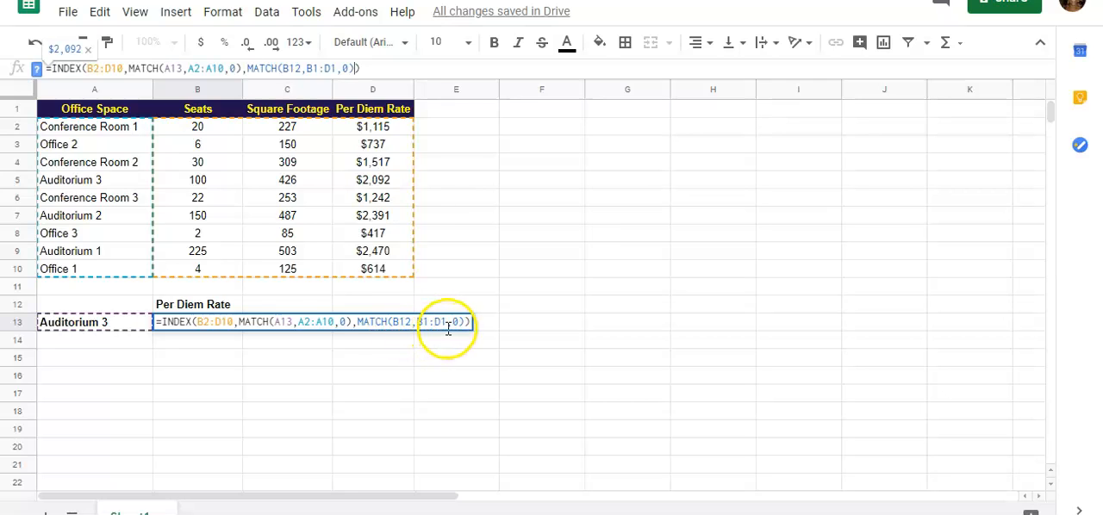
pyautogui.press('Return')
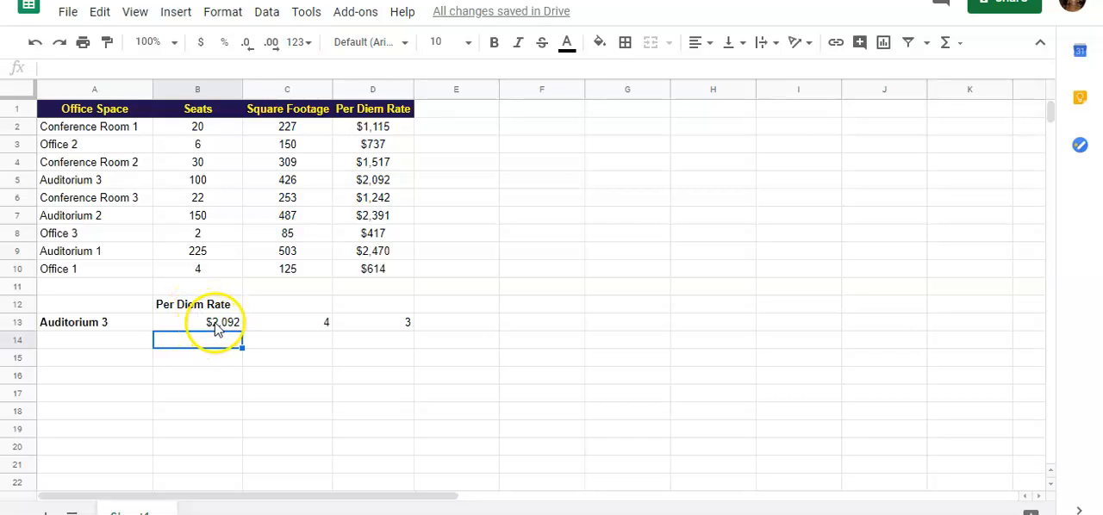
# Step: Change the lookup heading in cell B12 to Seats
pyautogui.click(191, 307)
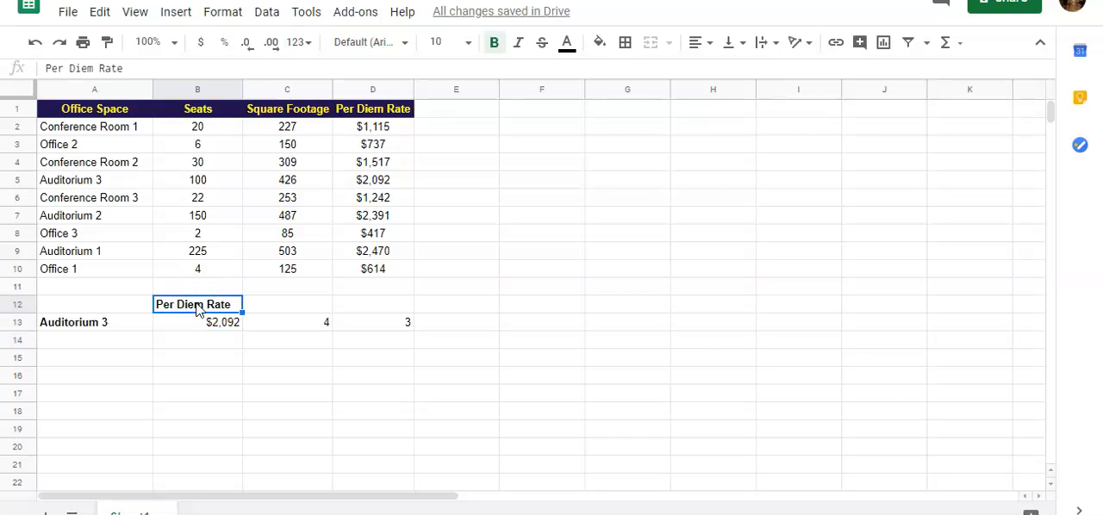
pyautogui.write('Seats')
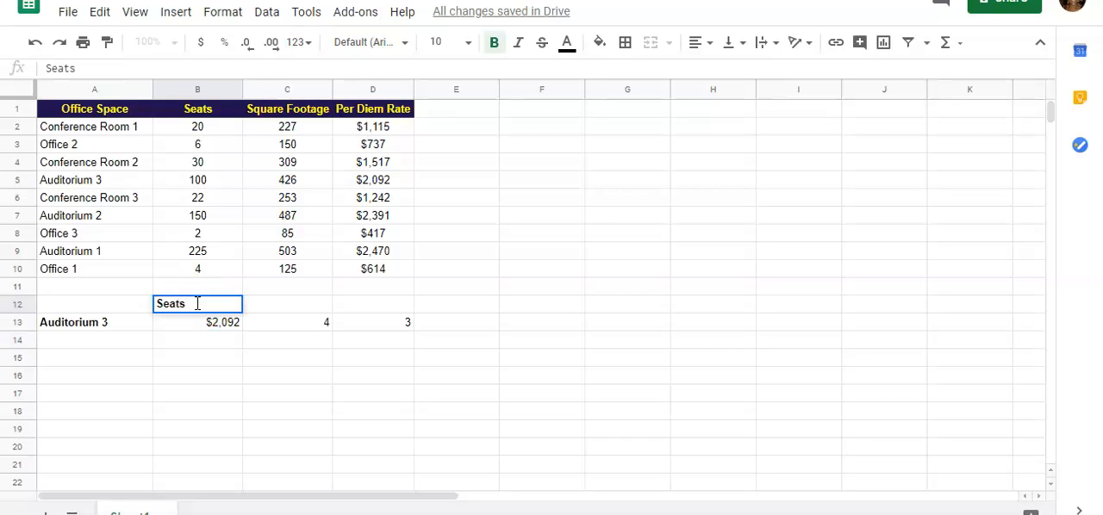
pyautogui.press('Return')
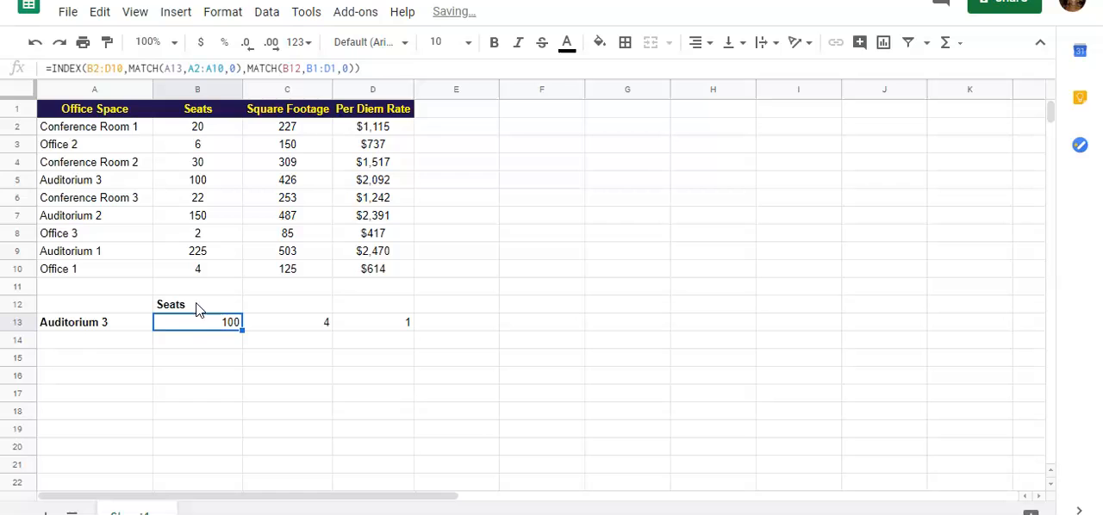
# Step: Change the office space being looked up in cell A13 to Auditorium 1
pyautogui.click(81, 326)
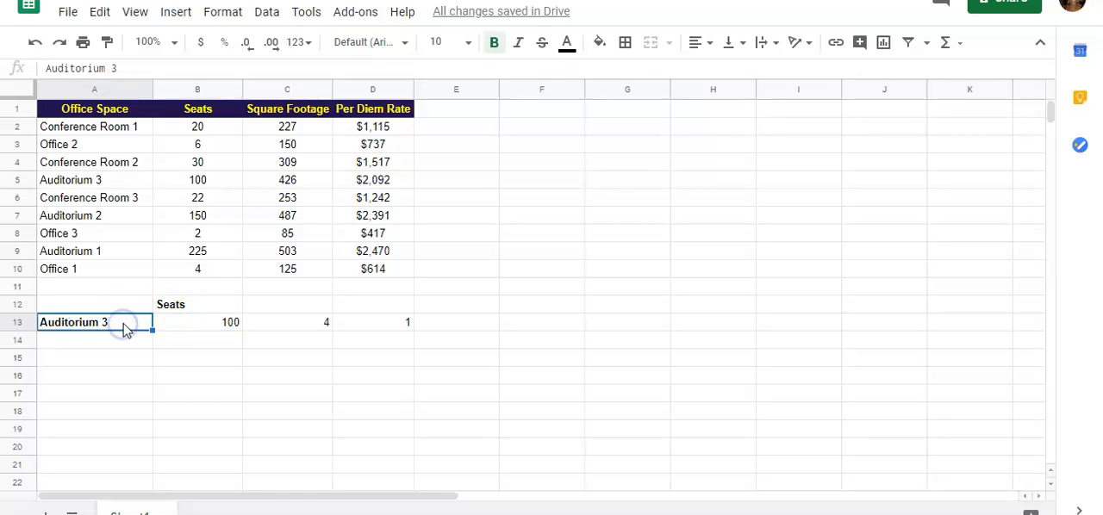
pyautogui.click(136, 68)
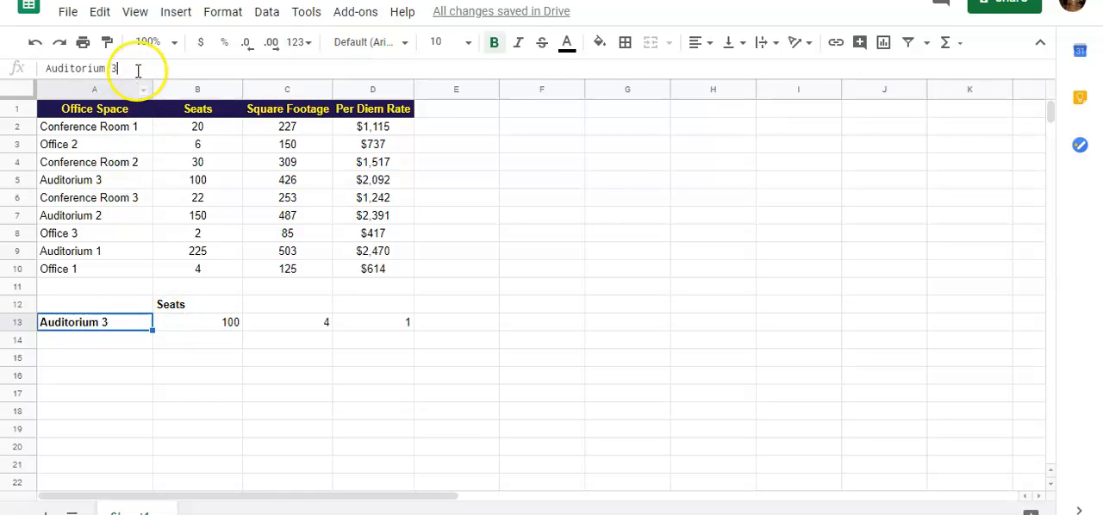
pyautogui.press('BackSpace')
pyautogui.write('1')
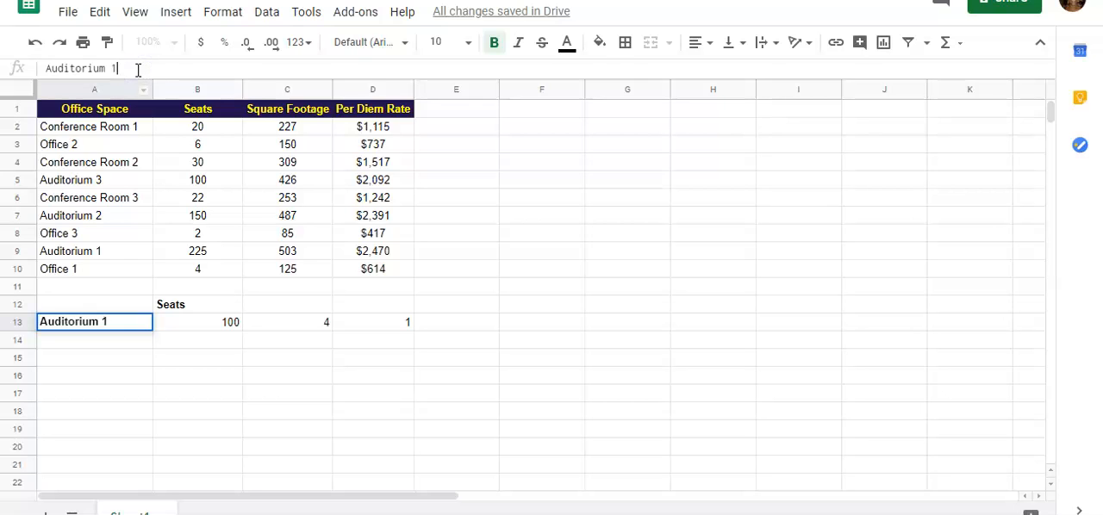
pyautogui.press('Return')
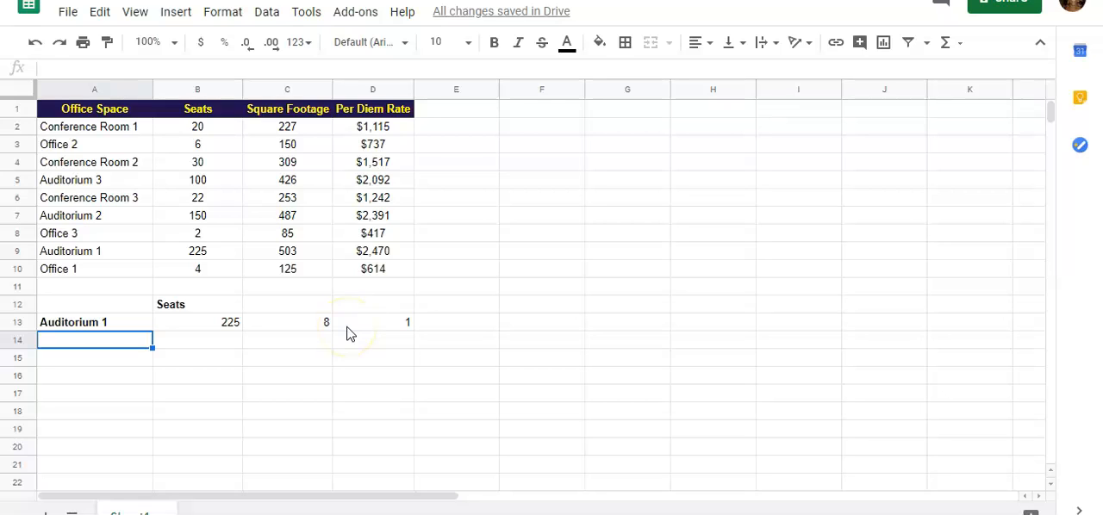
pyautogui.doubleClick(401, 328)
pyautogui.press('BackSpace')
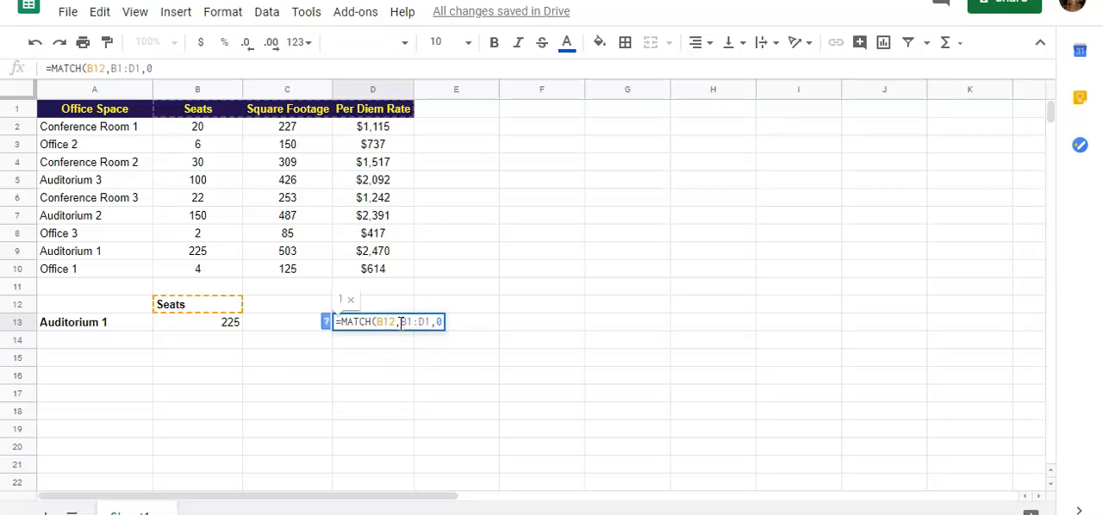
pyautogui.click(338, 393)
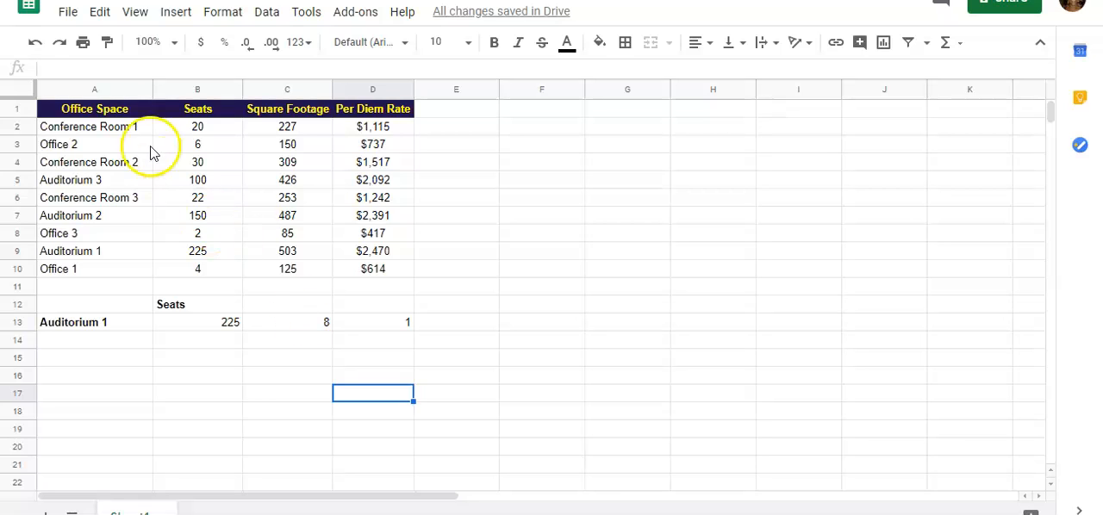
# Step: Move the Office Space column from A1:A10 to G1:G10 and check the INDEX formula in B13
pyautogui.moveTo(130, 108); pyautogui.dragTo(123, 271)
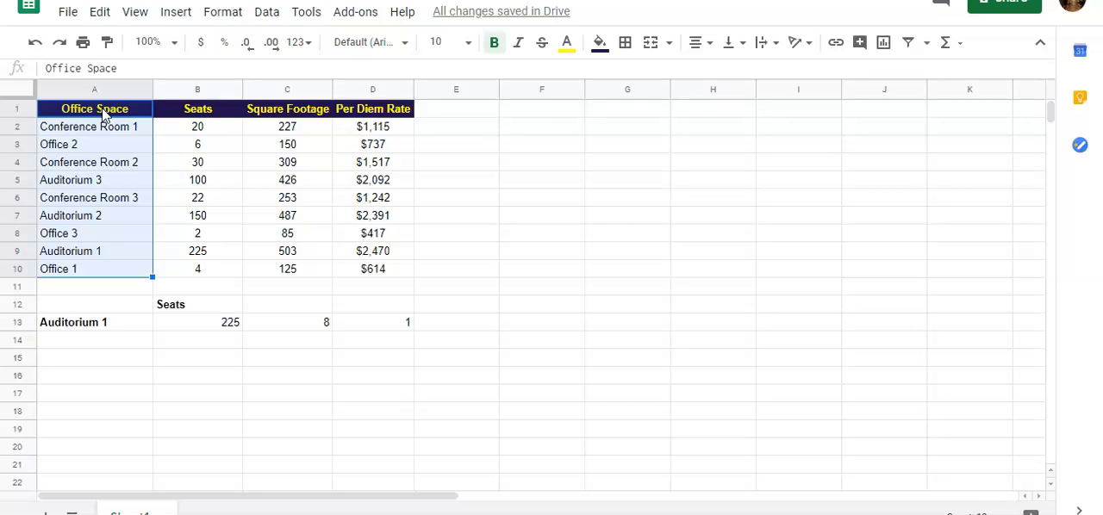
pyautogui.moveTo(102, 115); pyautogui.dragTo(116, 270)
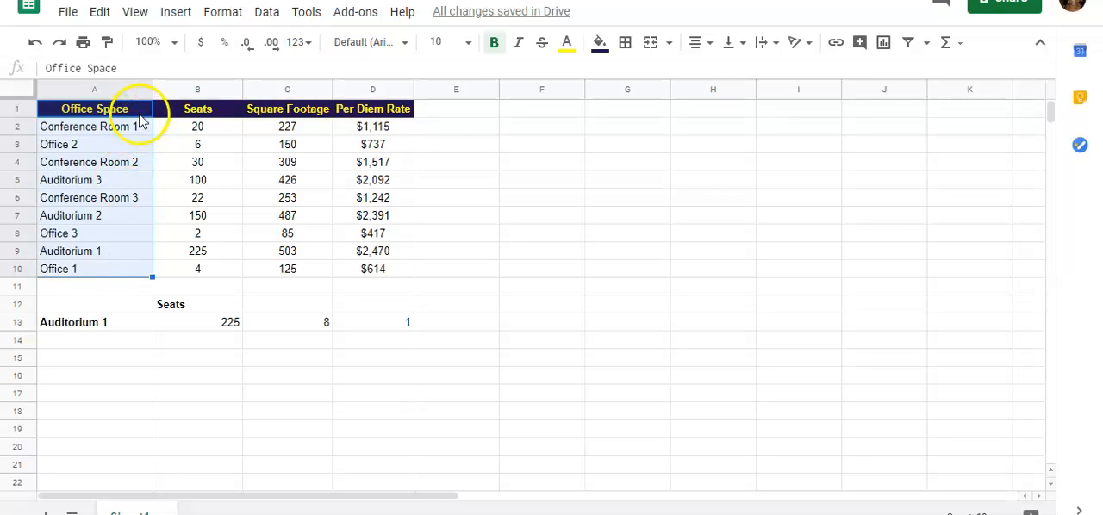
pyautogui.moveTo(132, 100); pyautogui.dragTo(626, 119)
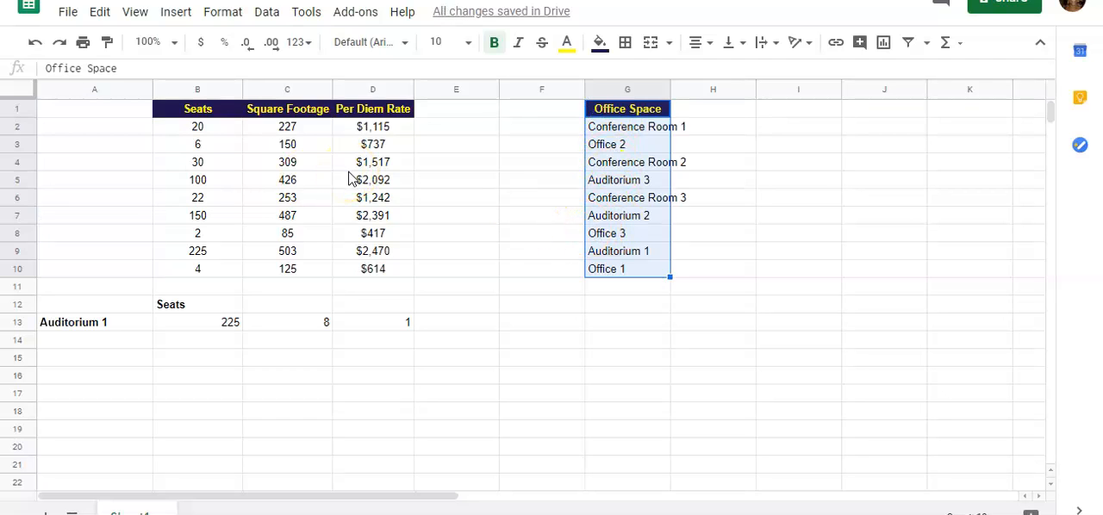
pyautogui.click(226, 333)
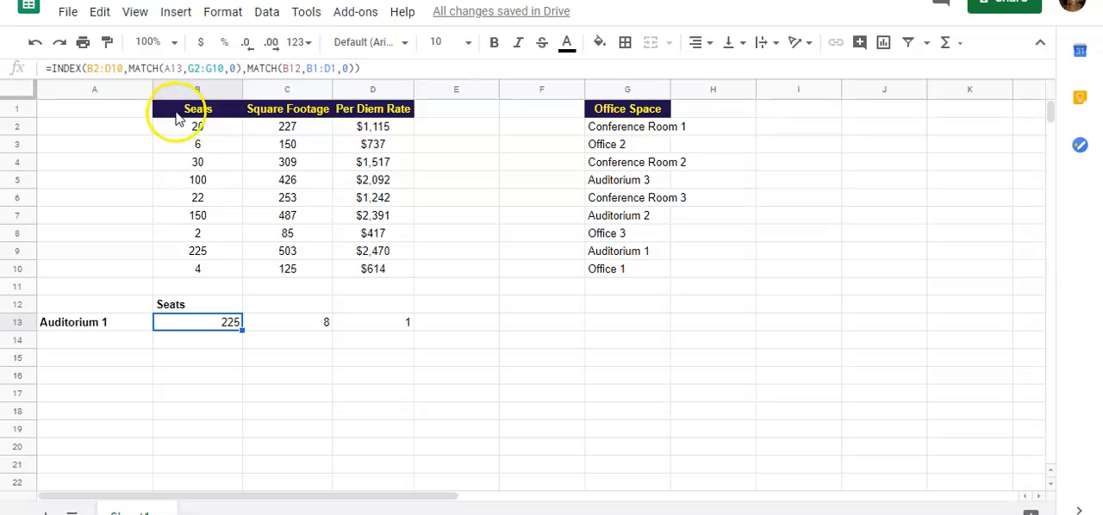
# Step: Move the Seats, Square Footage and Per Diem Rate headers from B1:D1 to F14:H14
pyautogui.moveTo(177, 117); pyautogui.dragTo(356, 110)
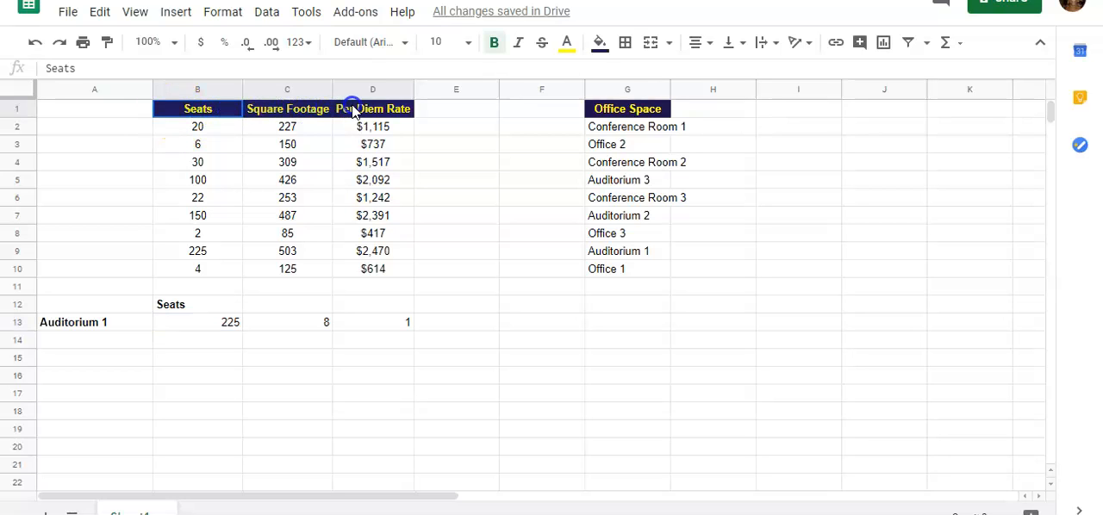
pyautogui.moveTo(224, 112); pyautogui.dragTo(393, 112)
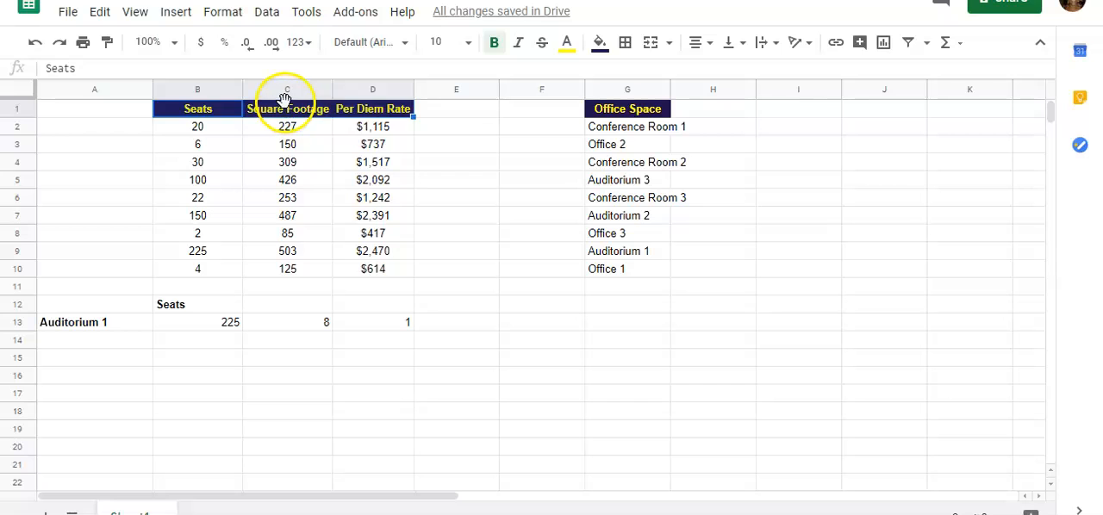
pyautogui.moveTo(285, 103); pyautogui.dragTo(666, 338)
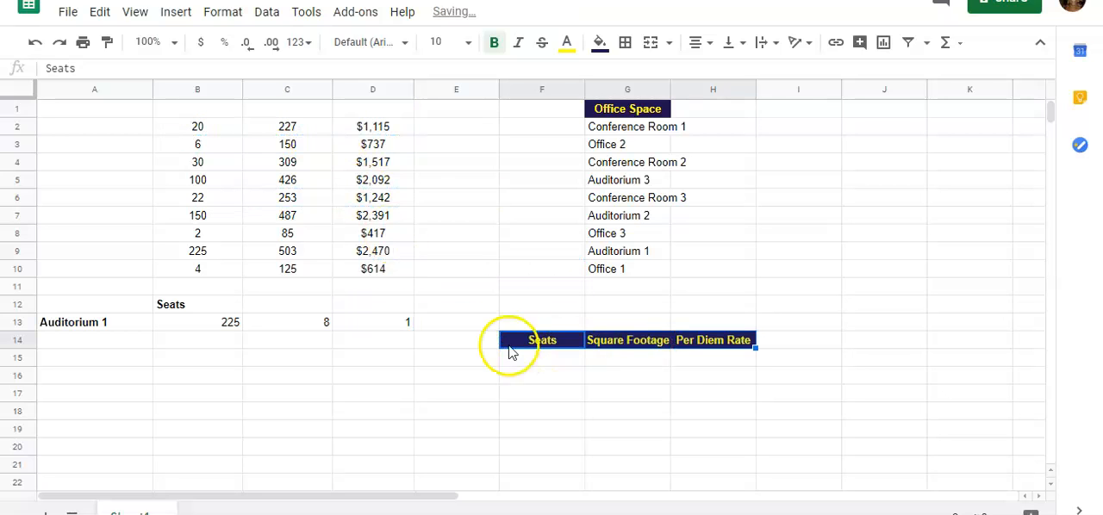
# Step: Set the lookup heading in cell B12 to Square Footage
pyautogui.click(183, 306)
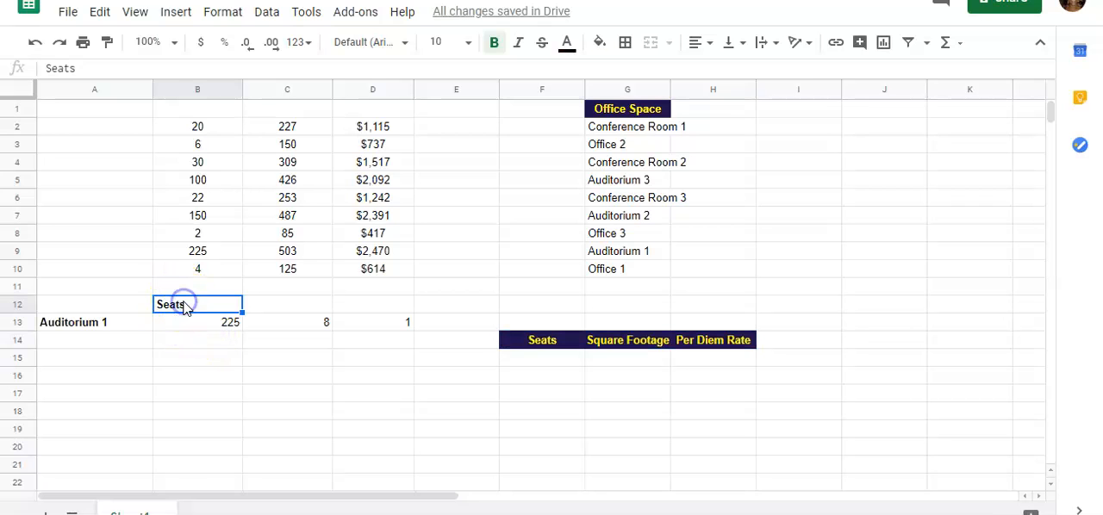
pyautogui.write('Squar')
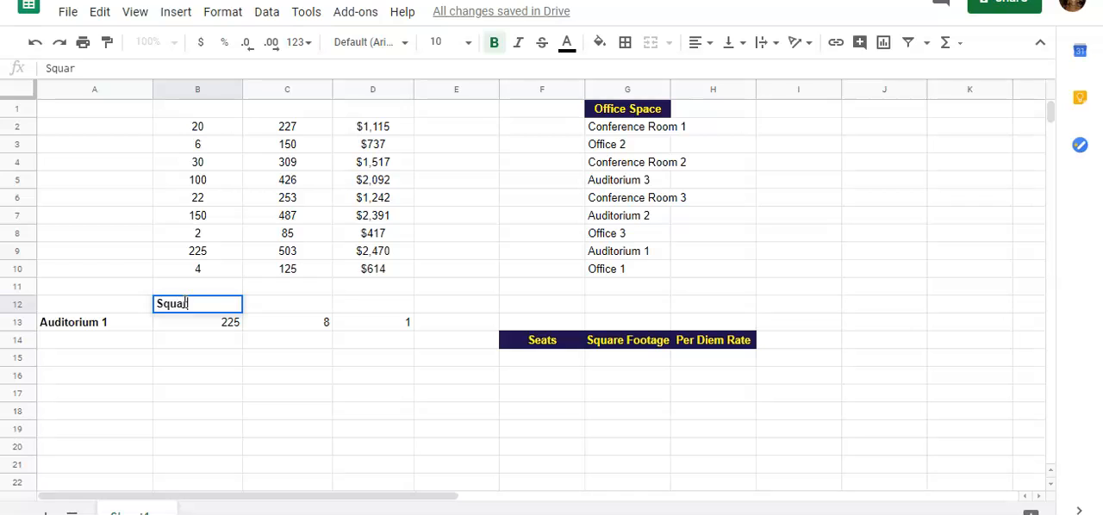
pyautogui.write('e Footage')
pyautogui.press('Return')
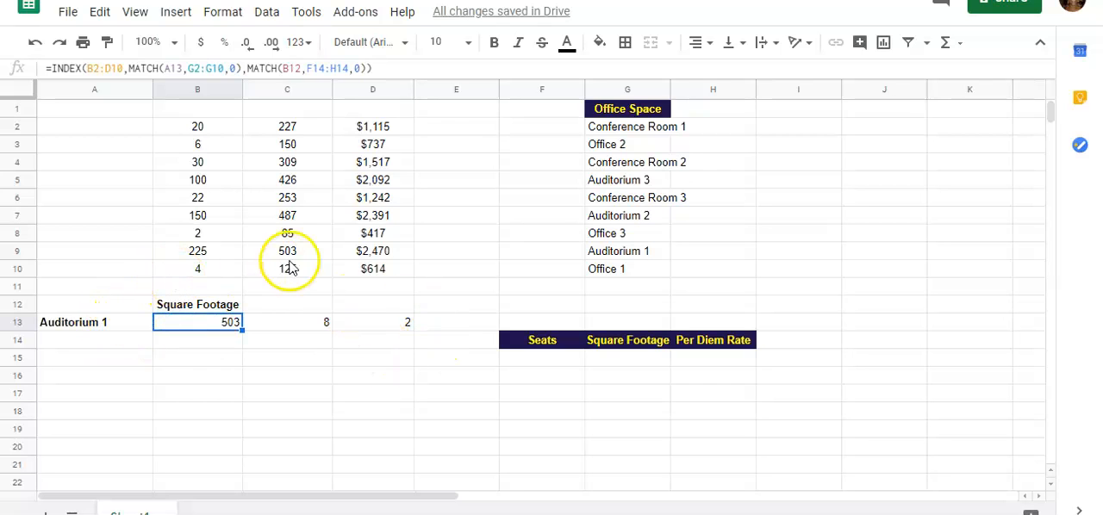
# Step: Set the office space being looked up in cell A13 to Auditorium 2
pyautogui.click(125, 327)
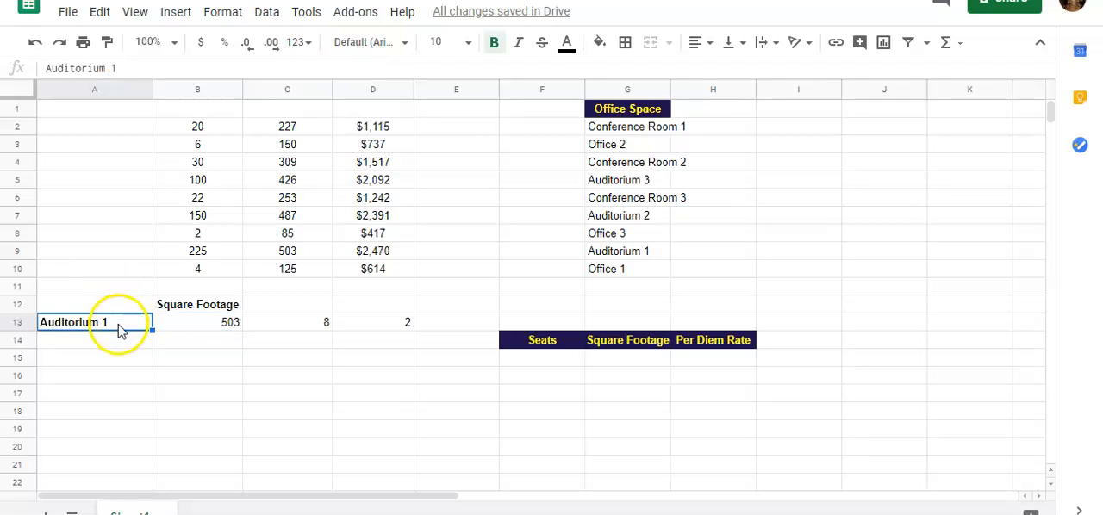
pyautogui.doubleClick(110, 324)
pyautogui.press('BackSpace')
pyautogui.write('2')
pyautogui.press('Return')
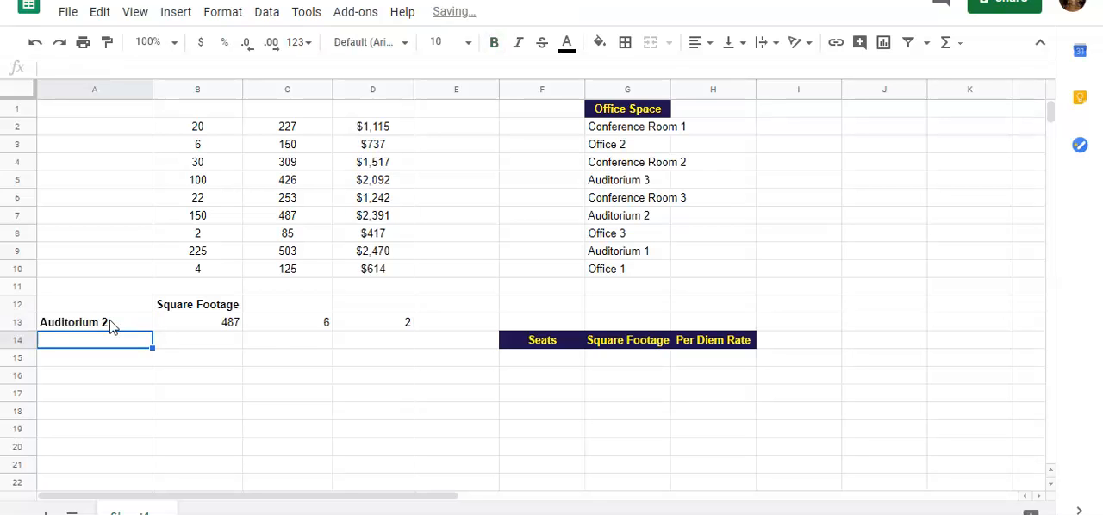